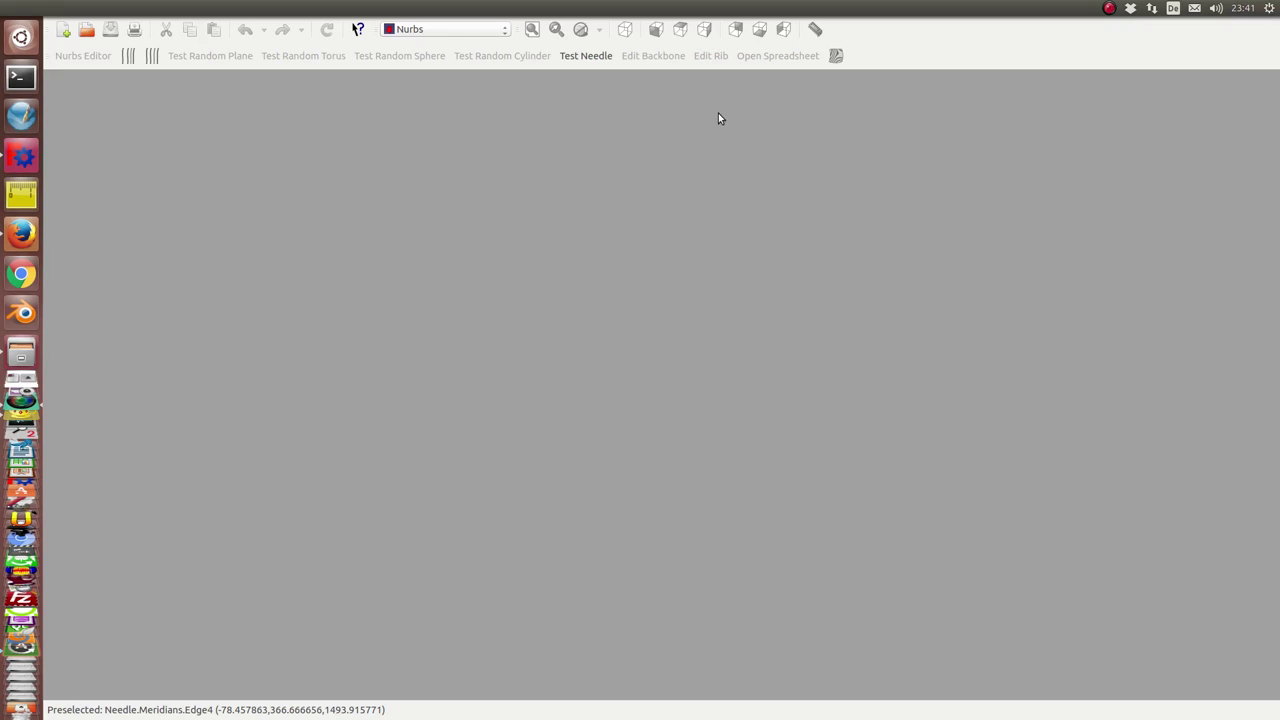
Step: Generate the Test Needle tube and show its rib and backbone coordinates in a floating spreadsheet
left_click(576, 58)
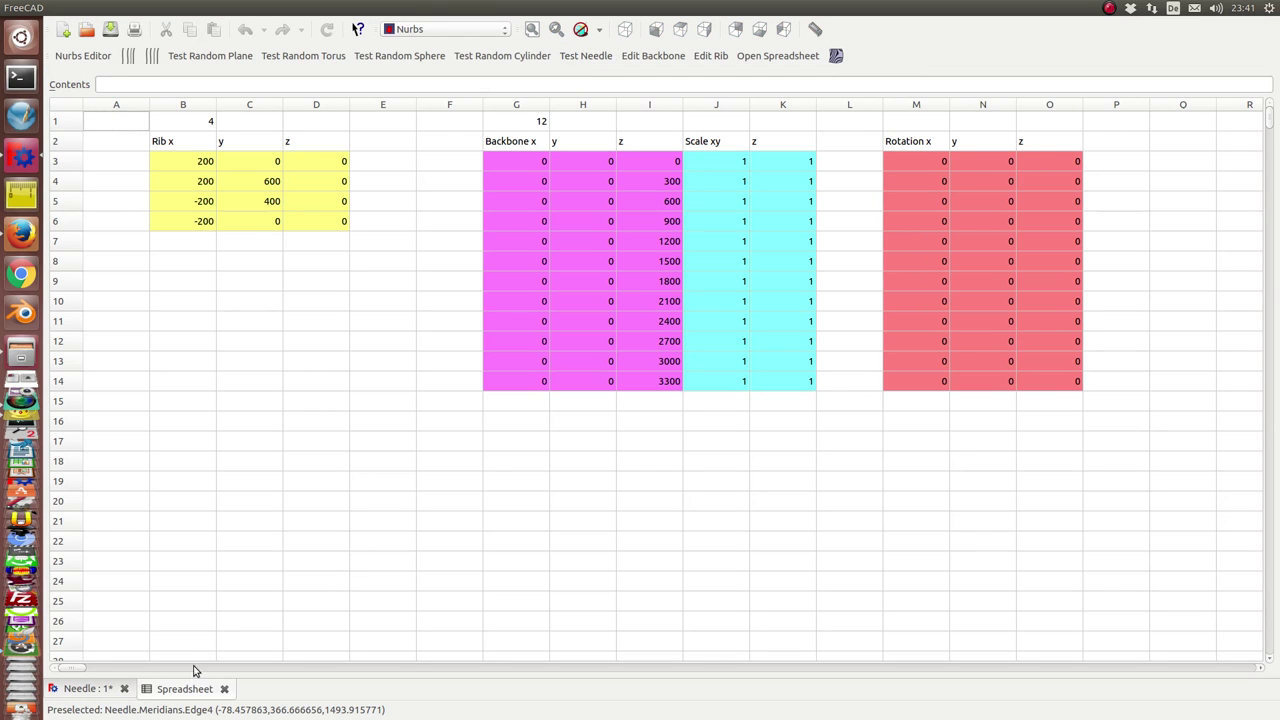
left_click(224, 689)
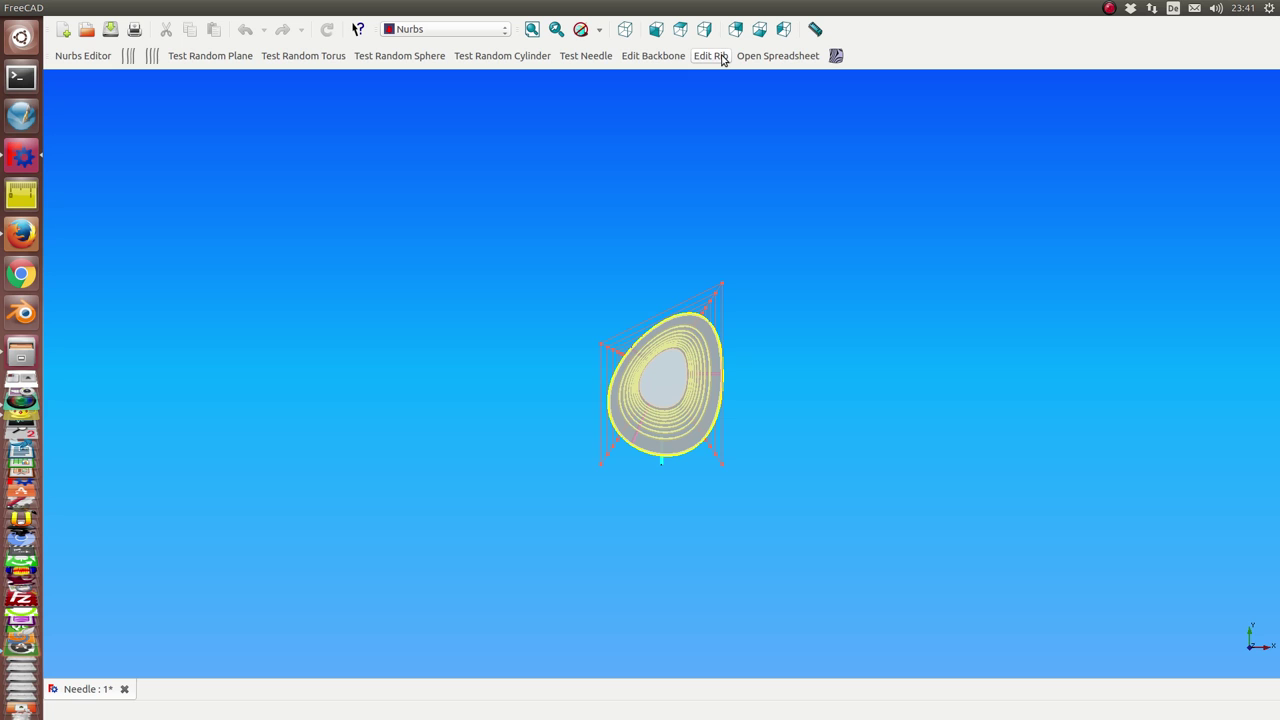
mouse_move(633, 418)
middle_mouse_down()
mouse_move(774, 483)
mouse_move(754, 391)
middle_mouse_up()
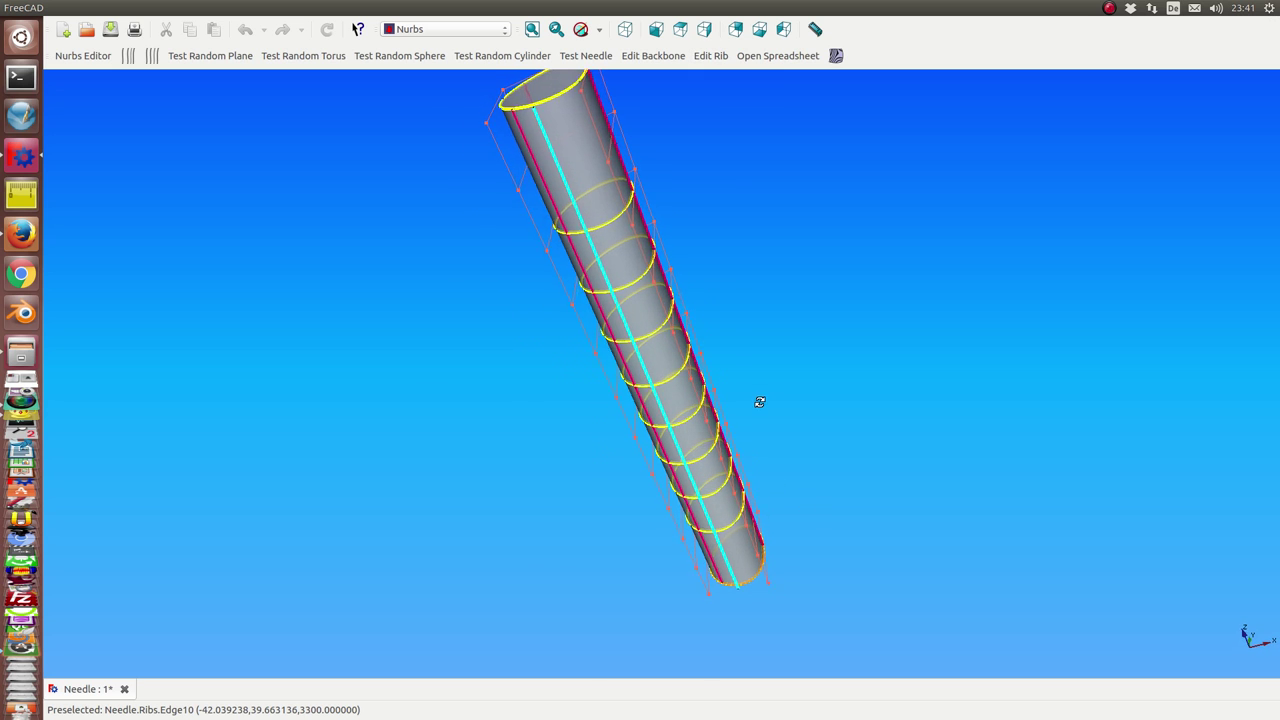
left_click(773, 56)
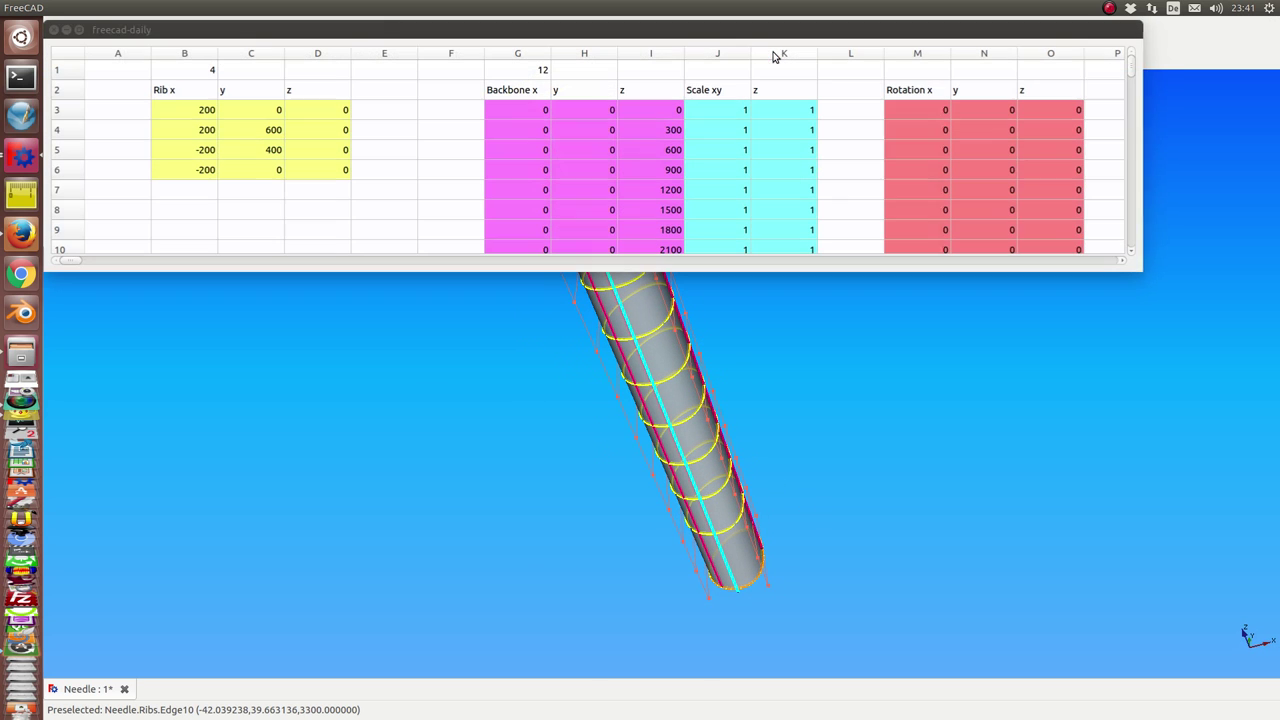
mouse_move(420, 386)
middle_mouse_down()
mouse_move(434, 480)
mouse_move(489, 507)
mouse_move(523, 503)
middle_mouse_up()
Step: Add 2 neighbour meridians twice at the selected rib rows, giving the rib 8 points, then close the spreadsheet
left_click(128, 114)
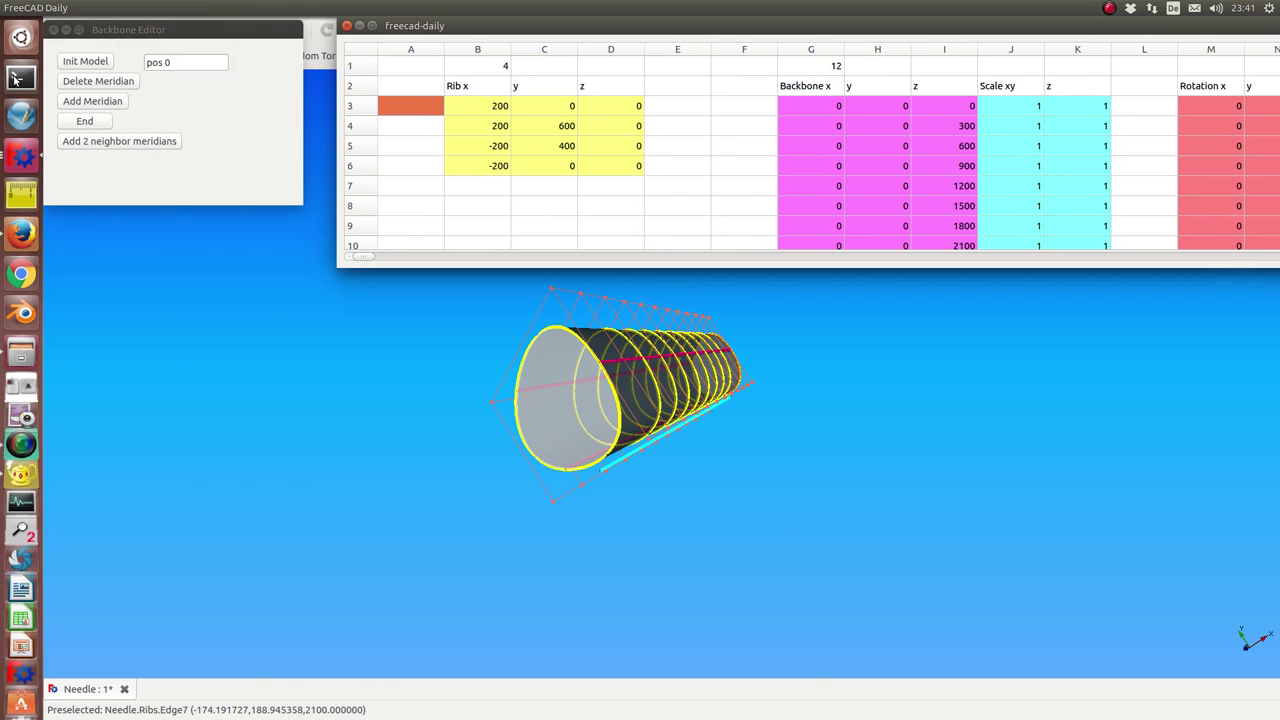
left_click(113, 146)
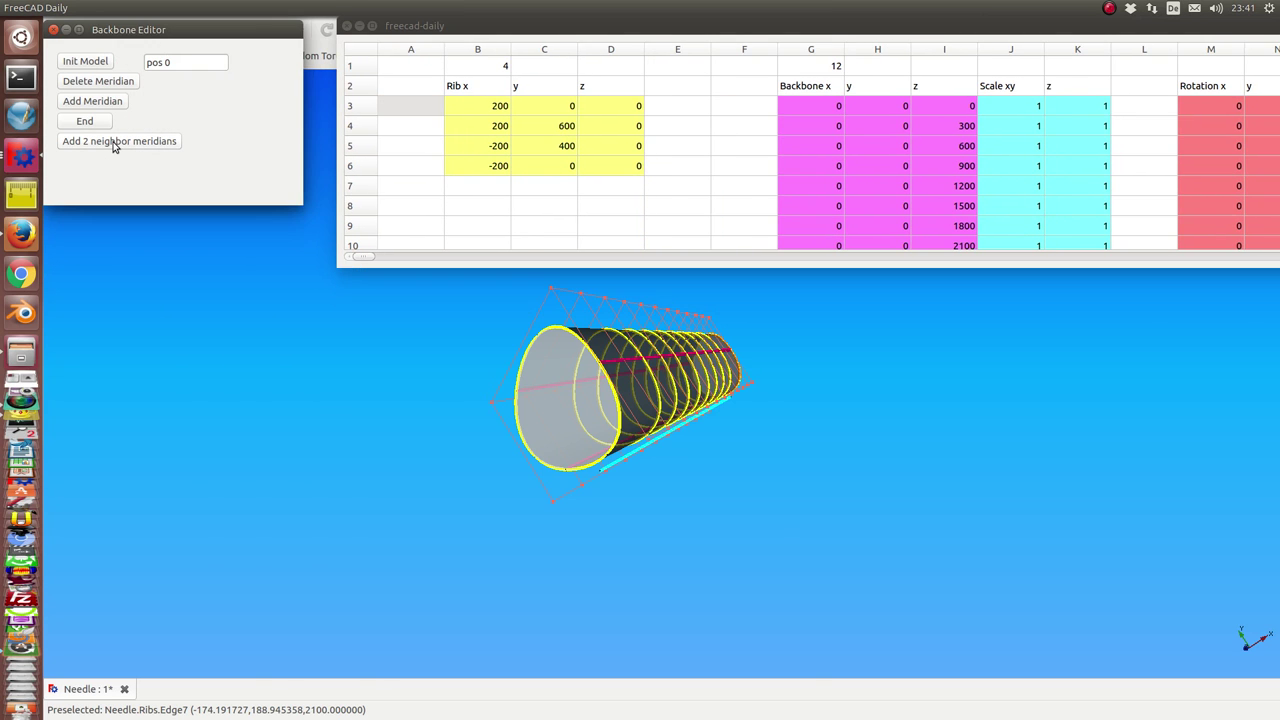
mouse_move(672, 449)
middle_mouse_down()
mouse_move(640, 443)
mouse_move(663, 443)
mouse_move(585, 368)
middle_mouse_up()
left_click(427, 193)
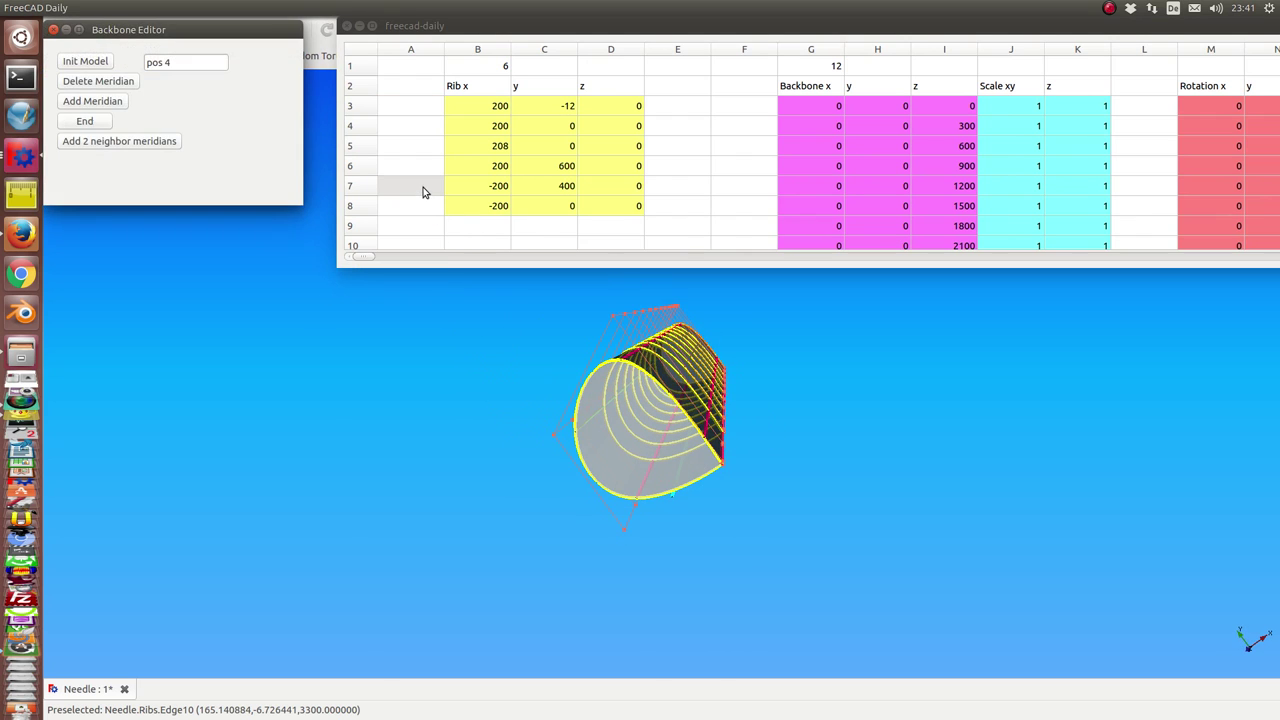
left_click(110, 143)
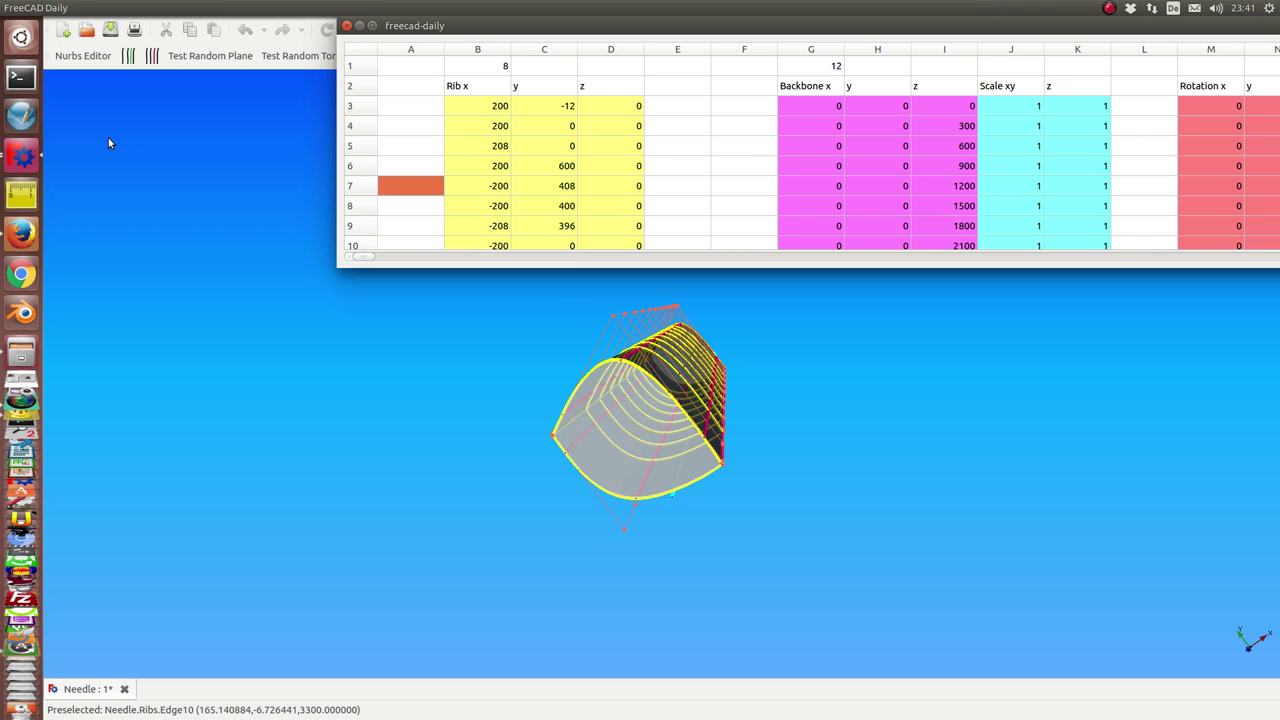
left_click(346, 25)
middle_click_drag(434, 414, 500, 323)
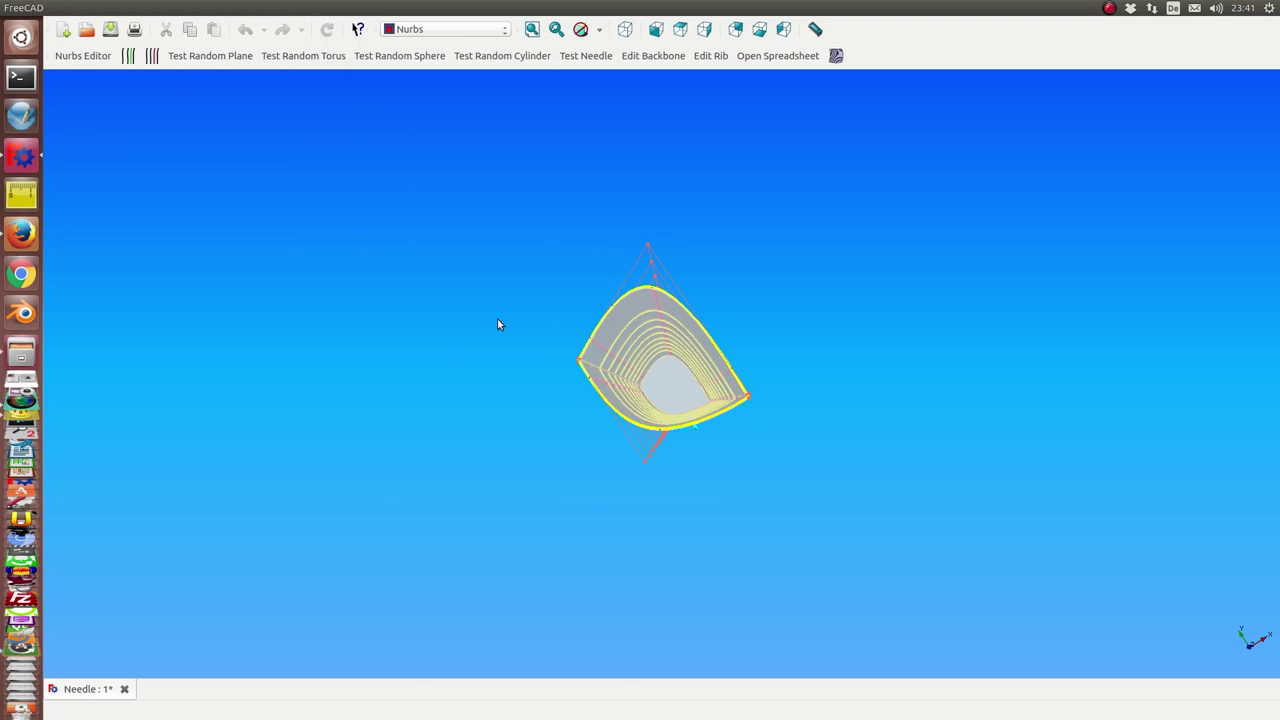
Step: Open the rib cross-section in Edit Rib and set the pole mode to 'move pole'
left_click(706, 57)
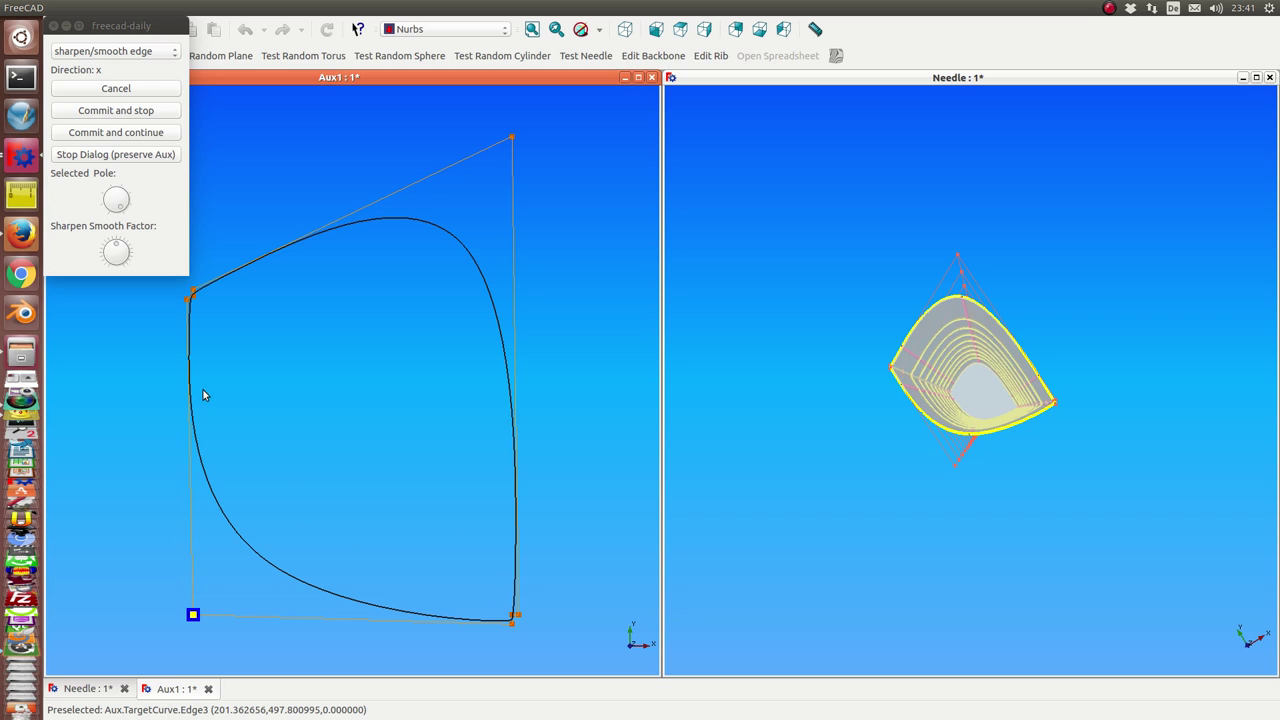
left_click(116, 53)
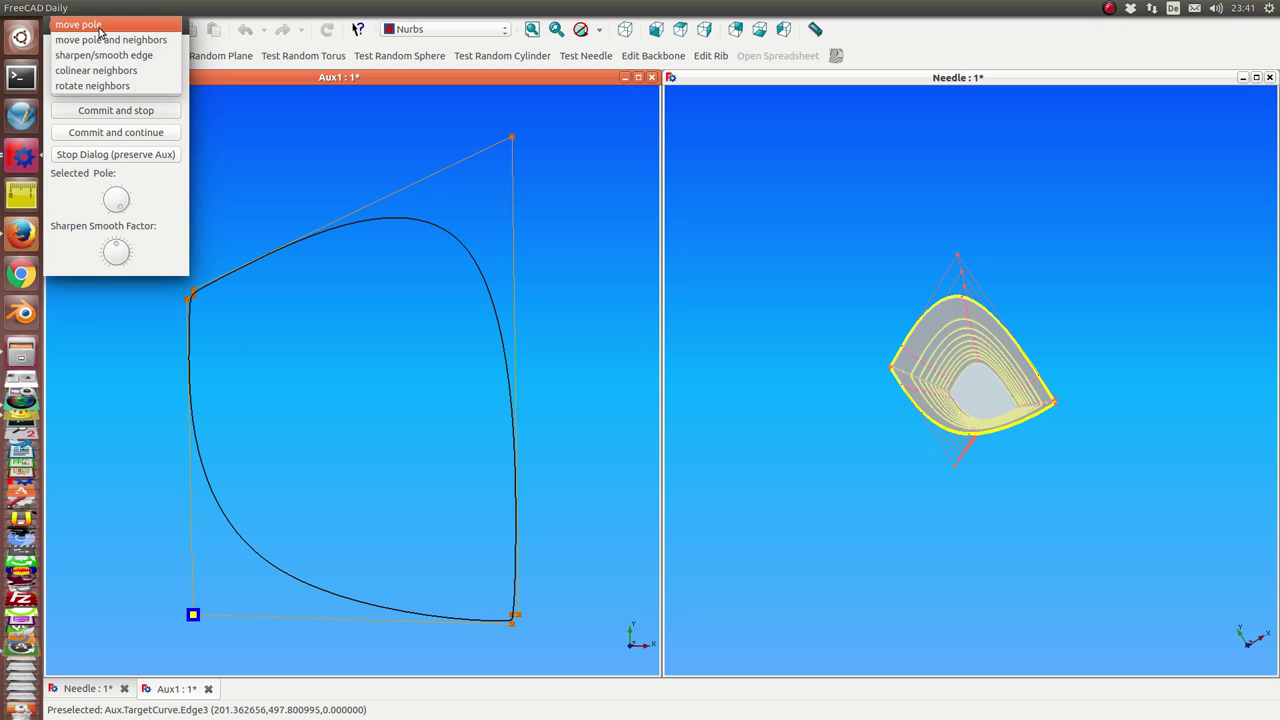
left_click(78, 24)
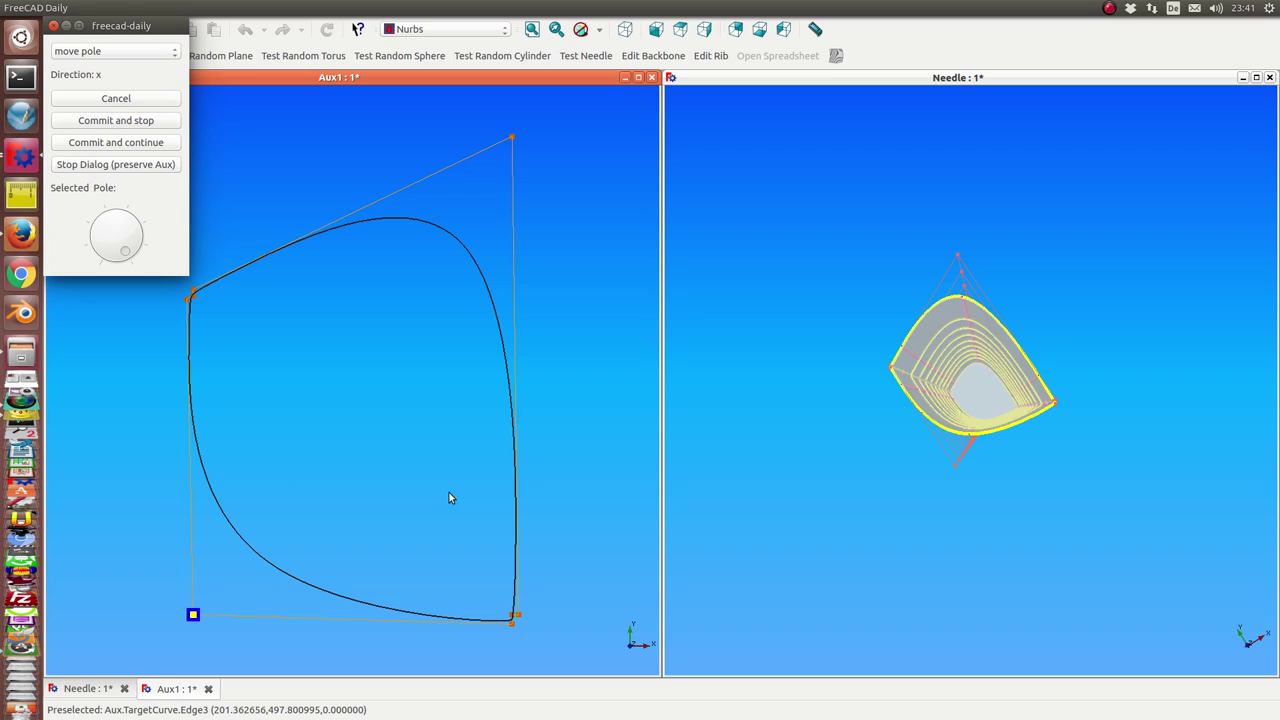
Step: Nudge the bottom-right rib pole slightly right in x and down in y, updating the needle
key("Right")
key("plus")
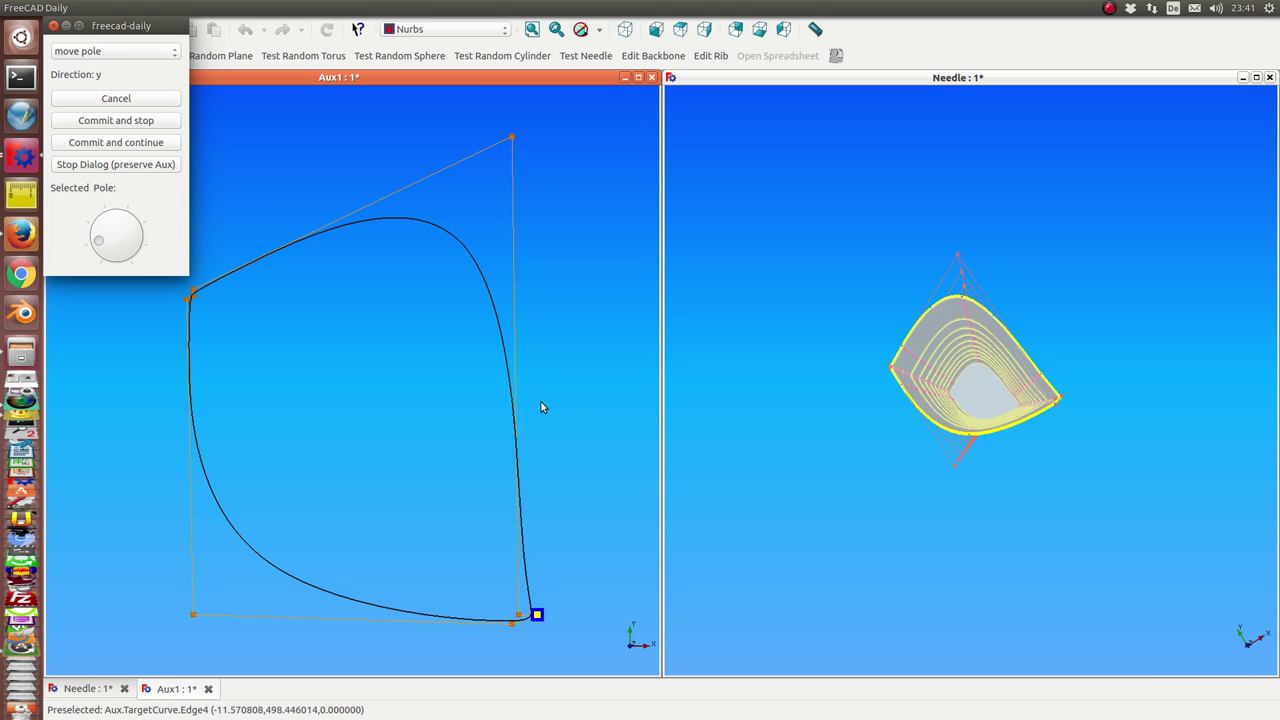
key("y")
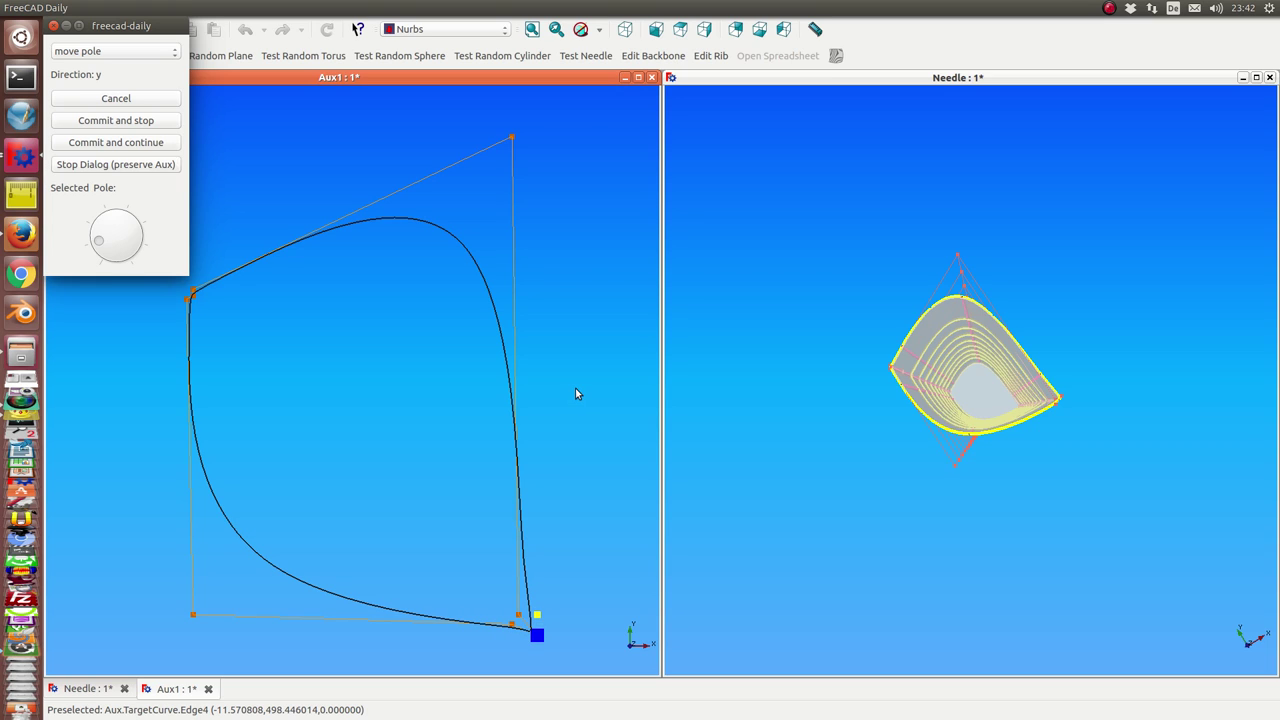
left_click(817, 413)
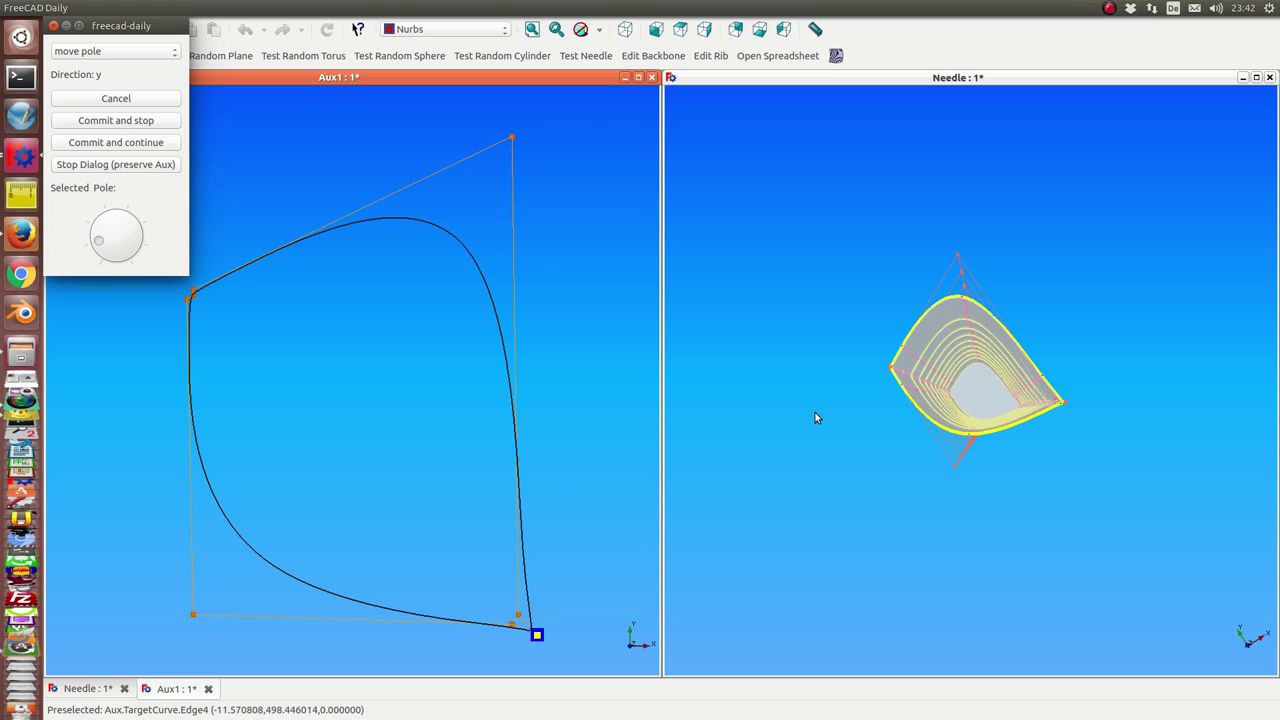
left_click(804, 402)
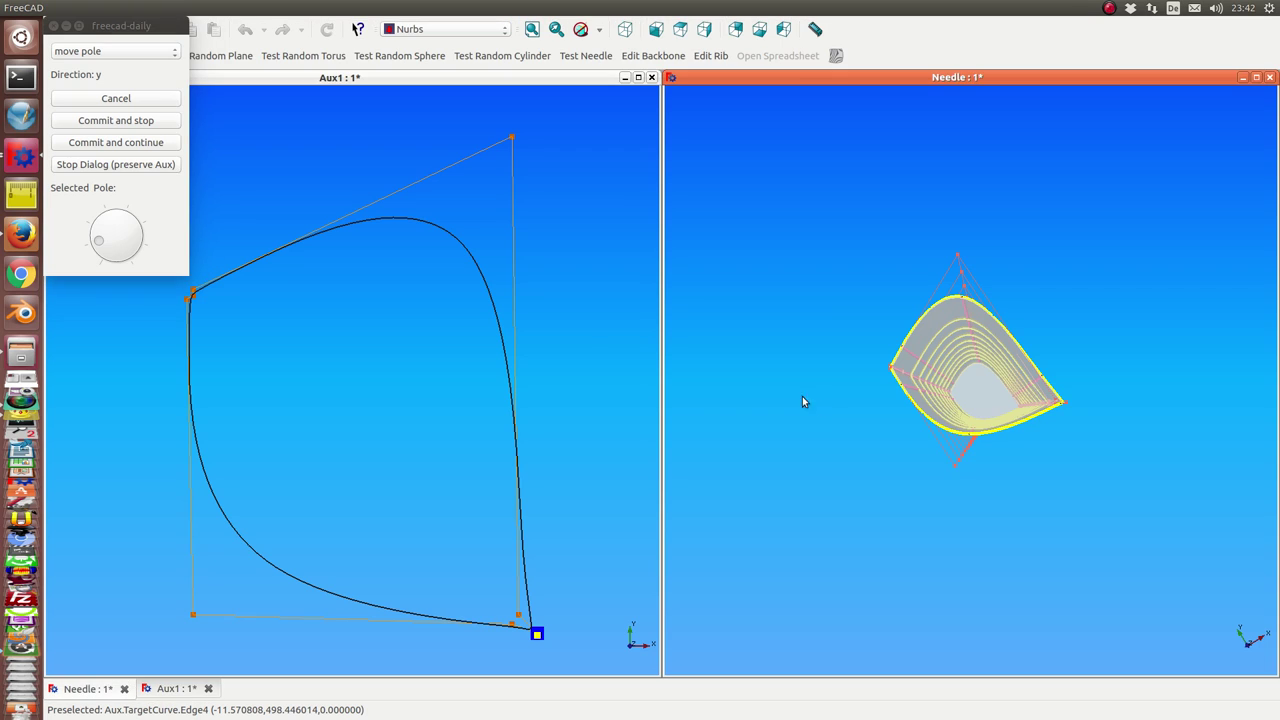
left_click(106, 124)
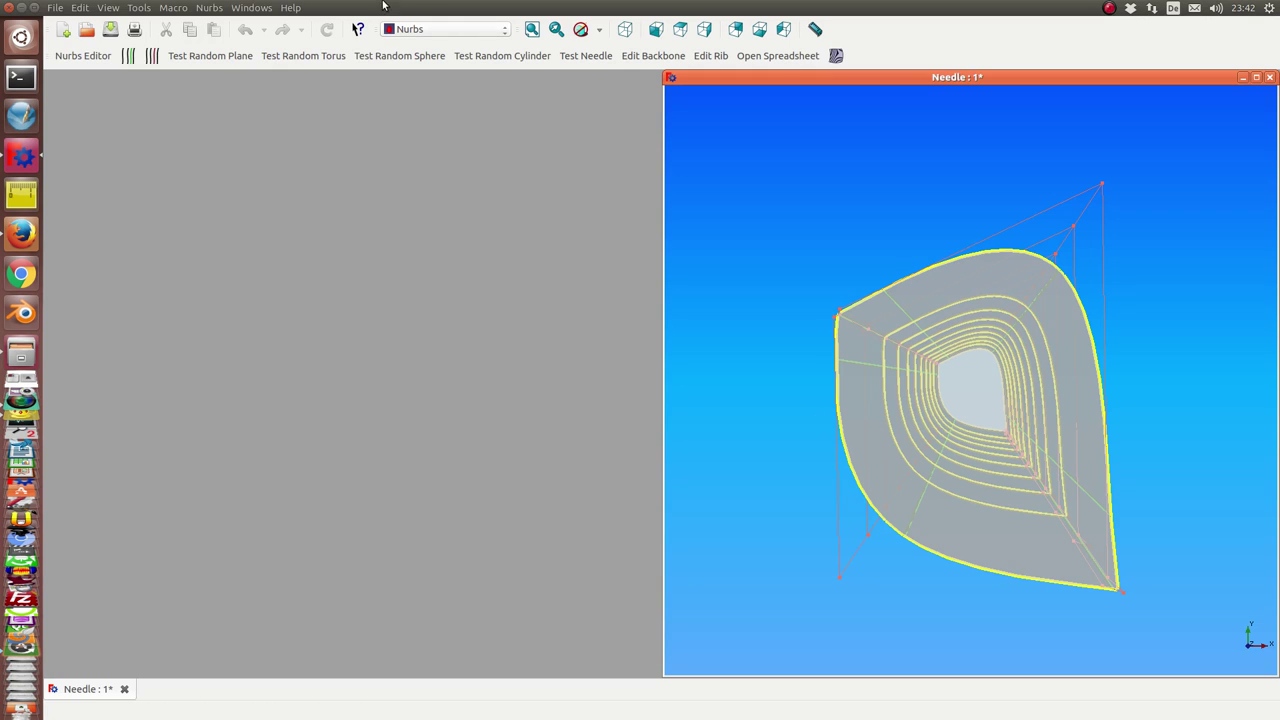
Step: Reopen the rib cross-section in the Aux1 window and select its top-right pole
left_click(712, 57)
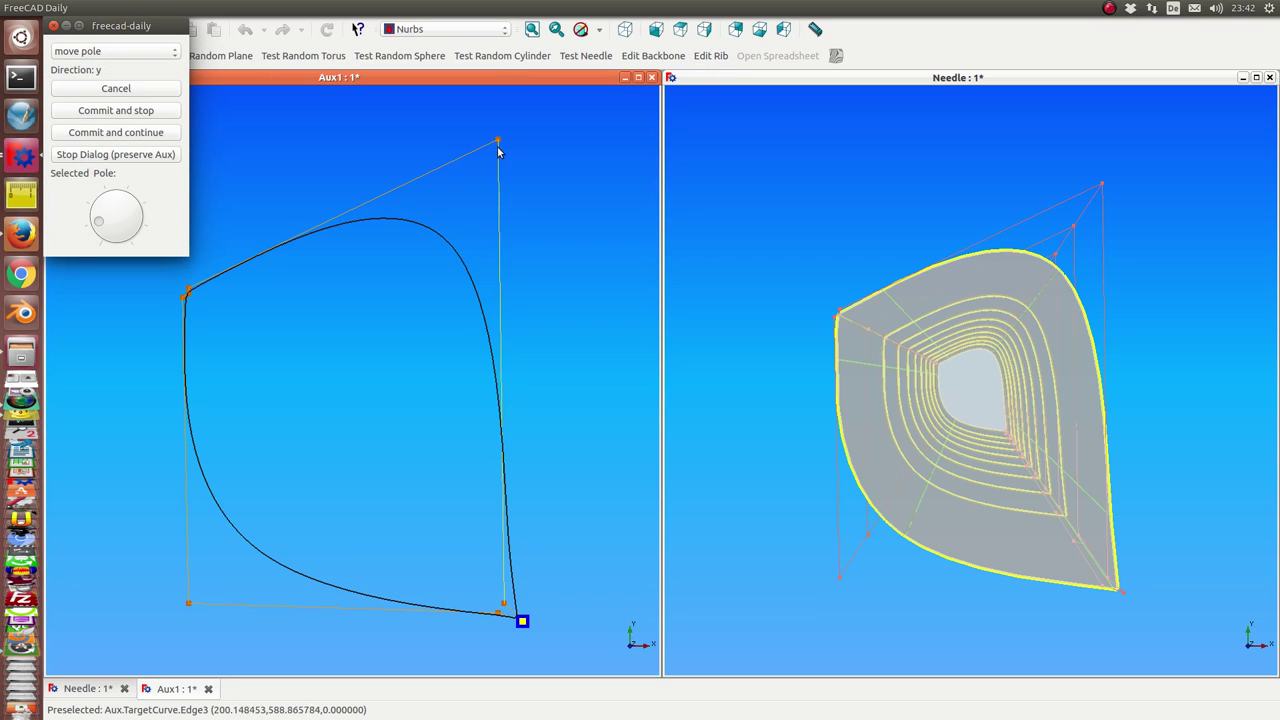
left_click(498, 140)
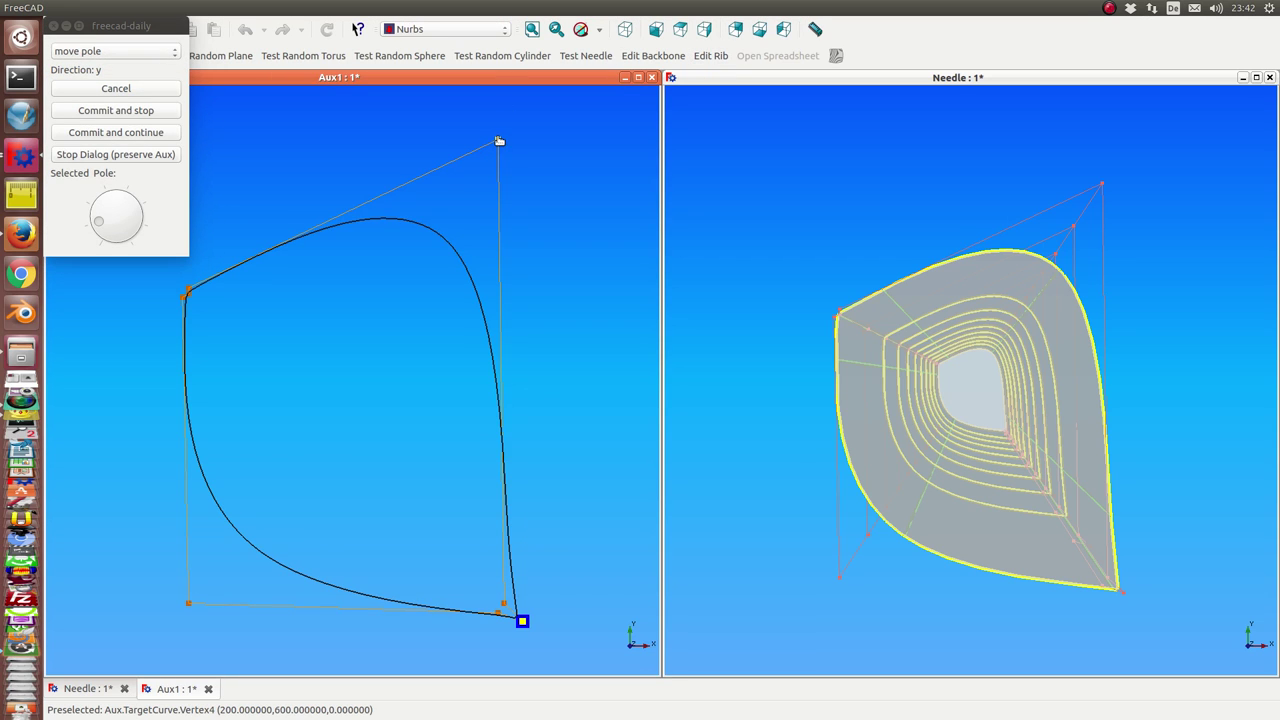
left_click(125, 52)
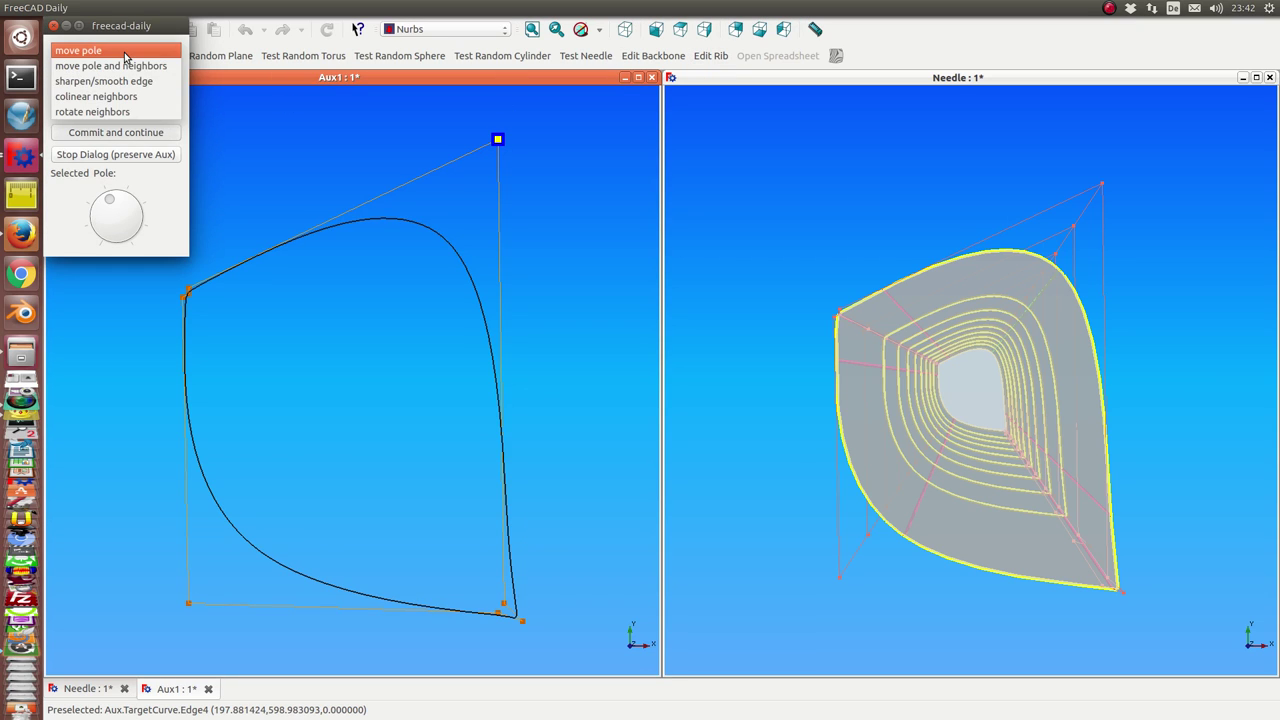
Step: Rotate the top-right pole's neighbours in 'rotate neighbors' mode to indent the rib's upper edge
left_click(110, 112)
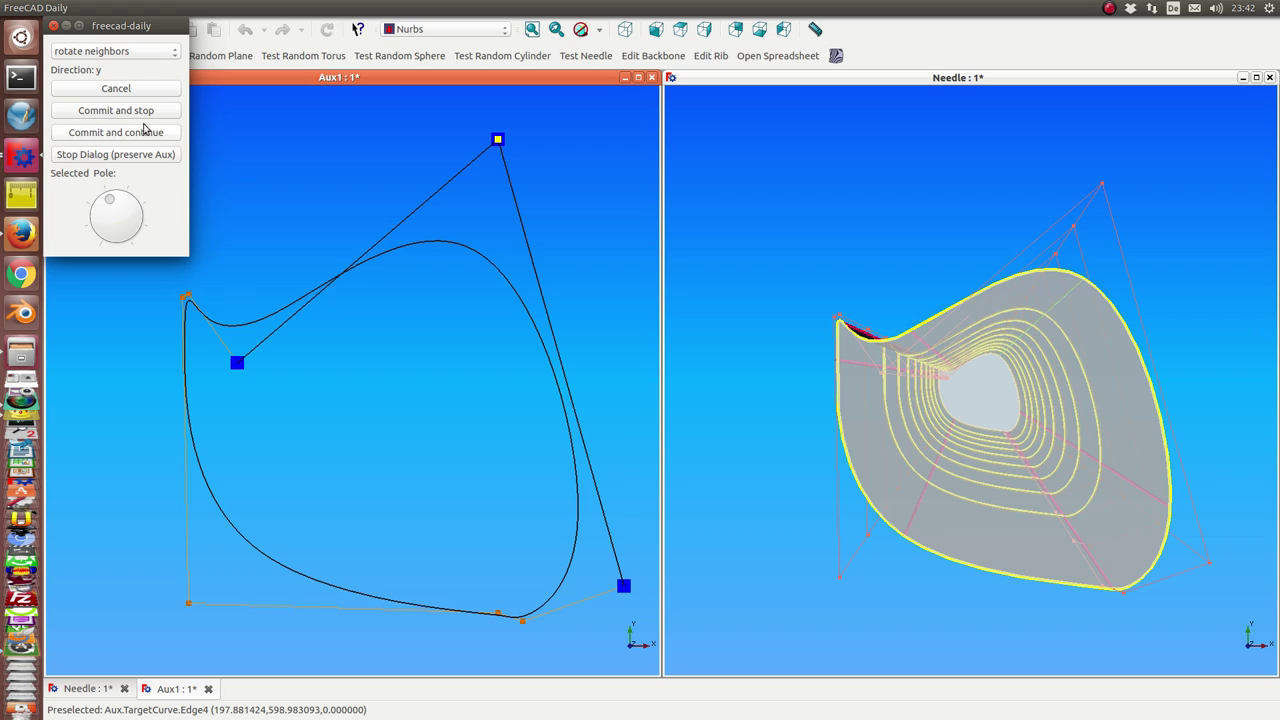
left_click(115, 54)
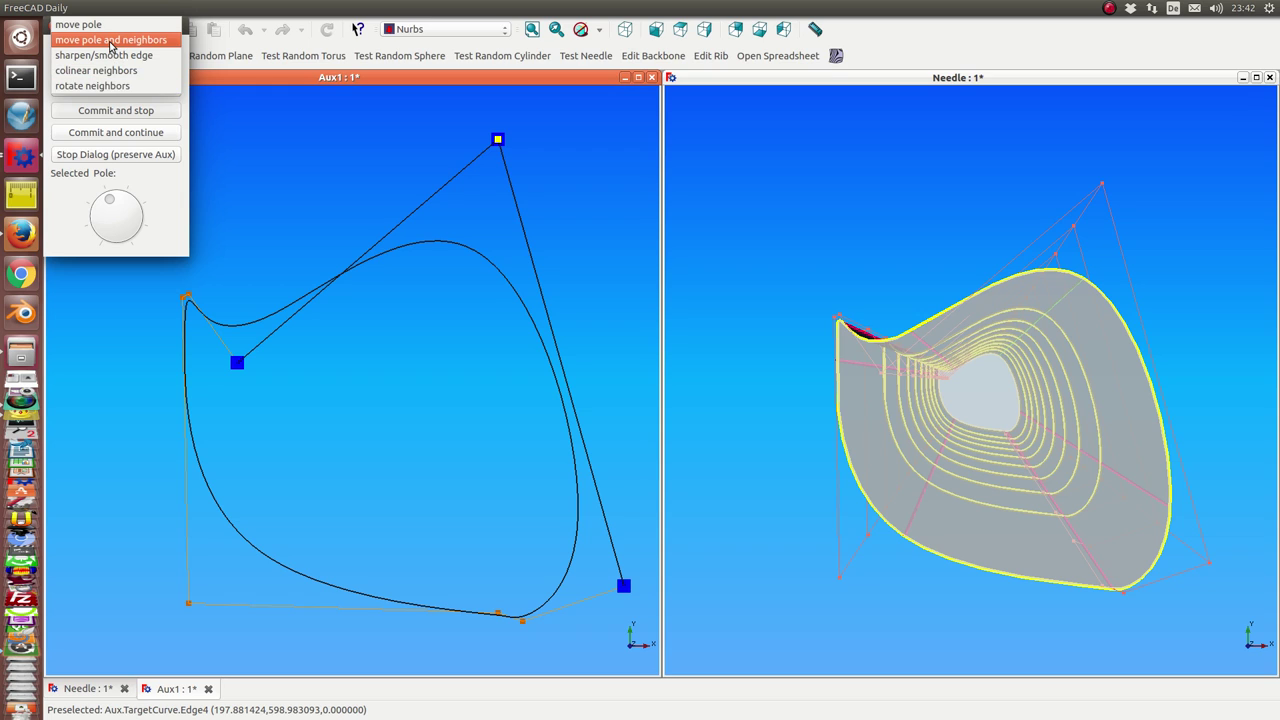
Step: Move the upper-left rib pole and its neighbours to the right and commit, forming a rounded triangle
left_click(111, 40)
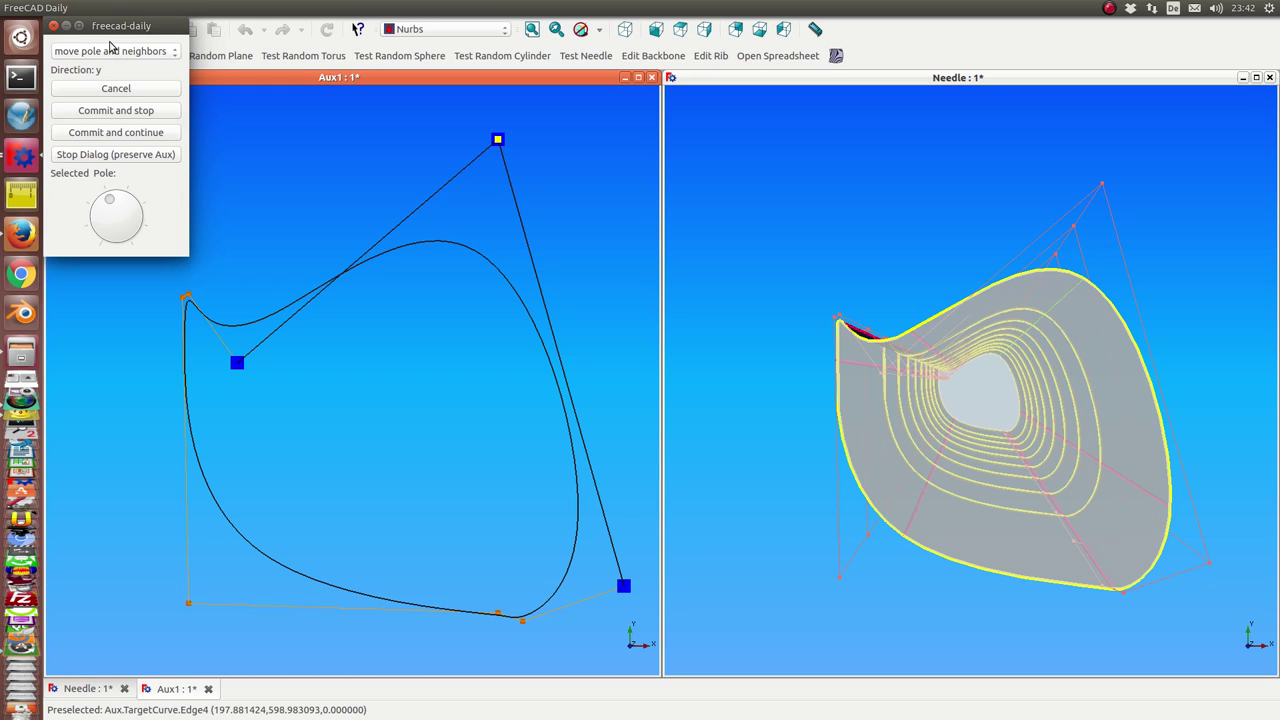
left_click(189, 297)
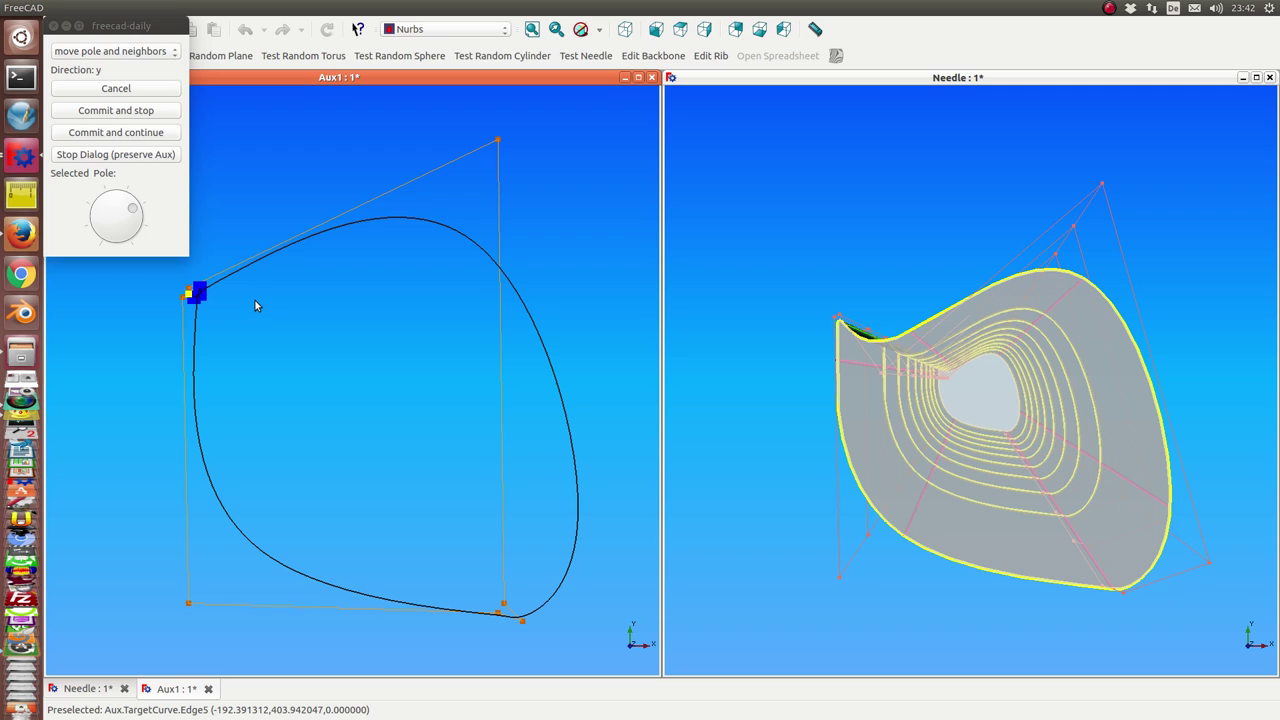
key("Right")
key("Right")
key("Right")
key("Right")
key("Right")
key("Right")
key("Right")
key("Right")
key("Right")
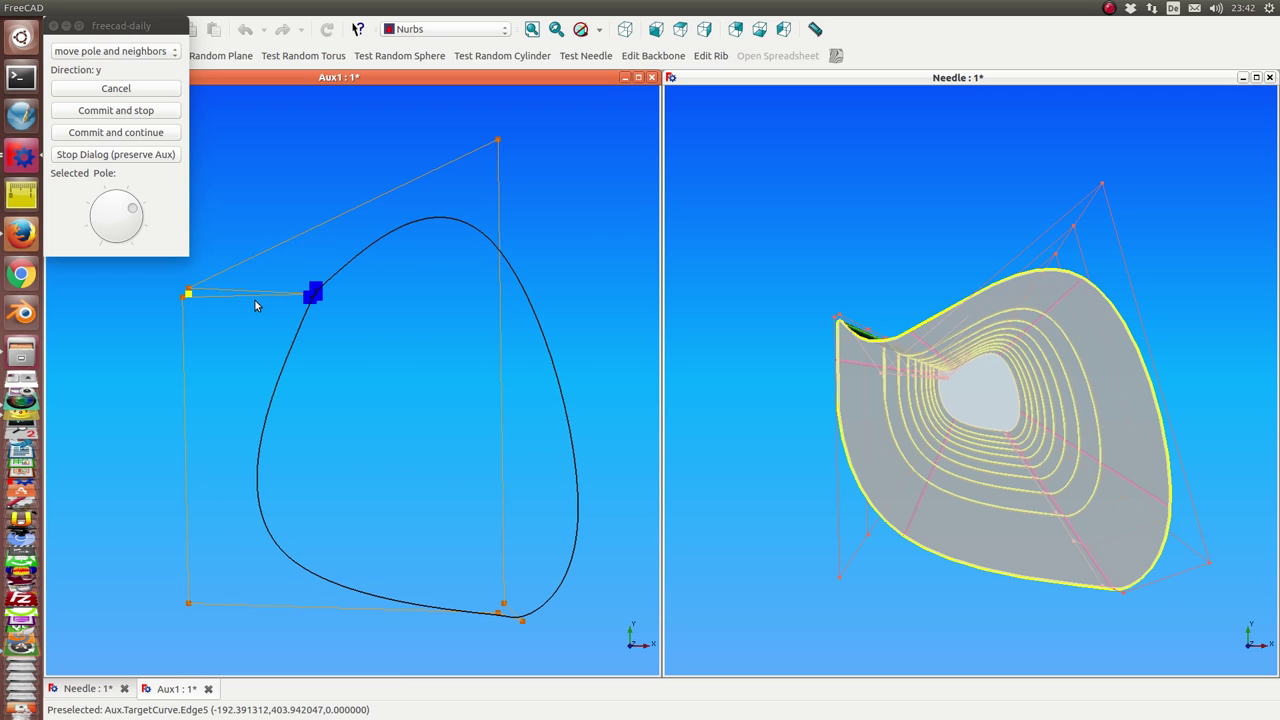
left_click(148, 103)
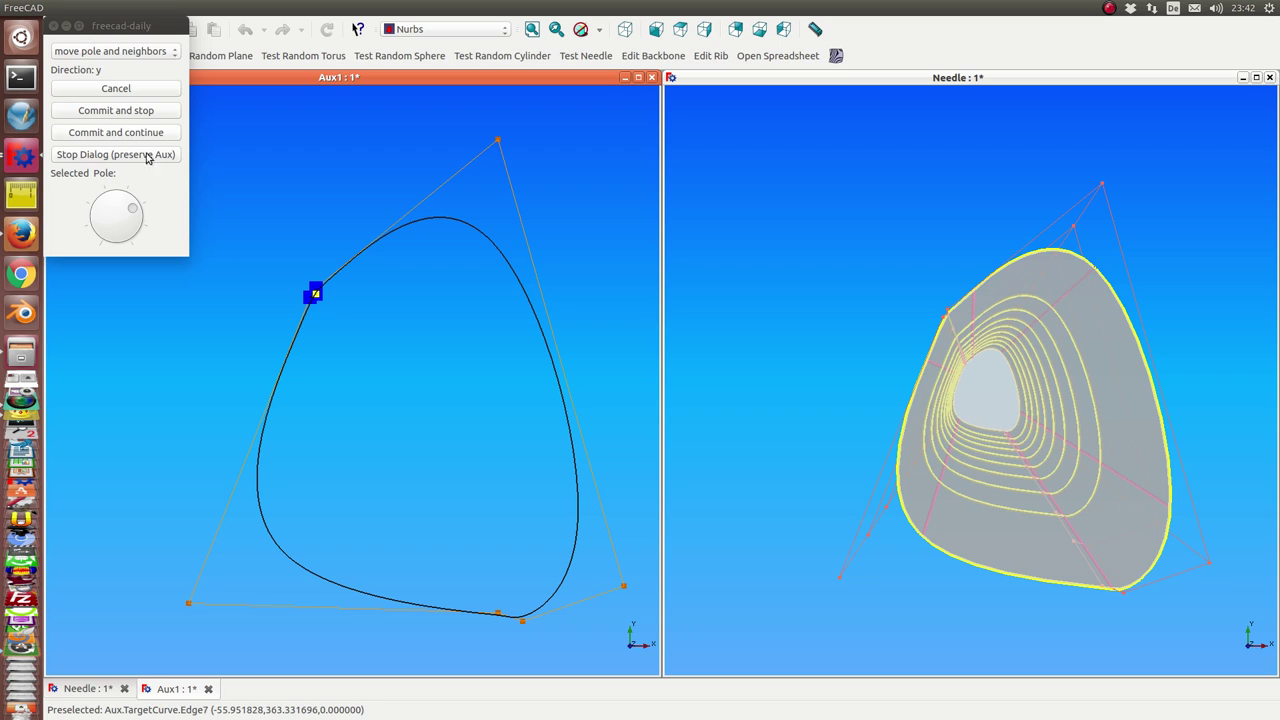
left_click(117, 52)
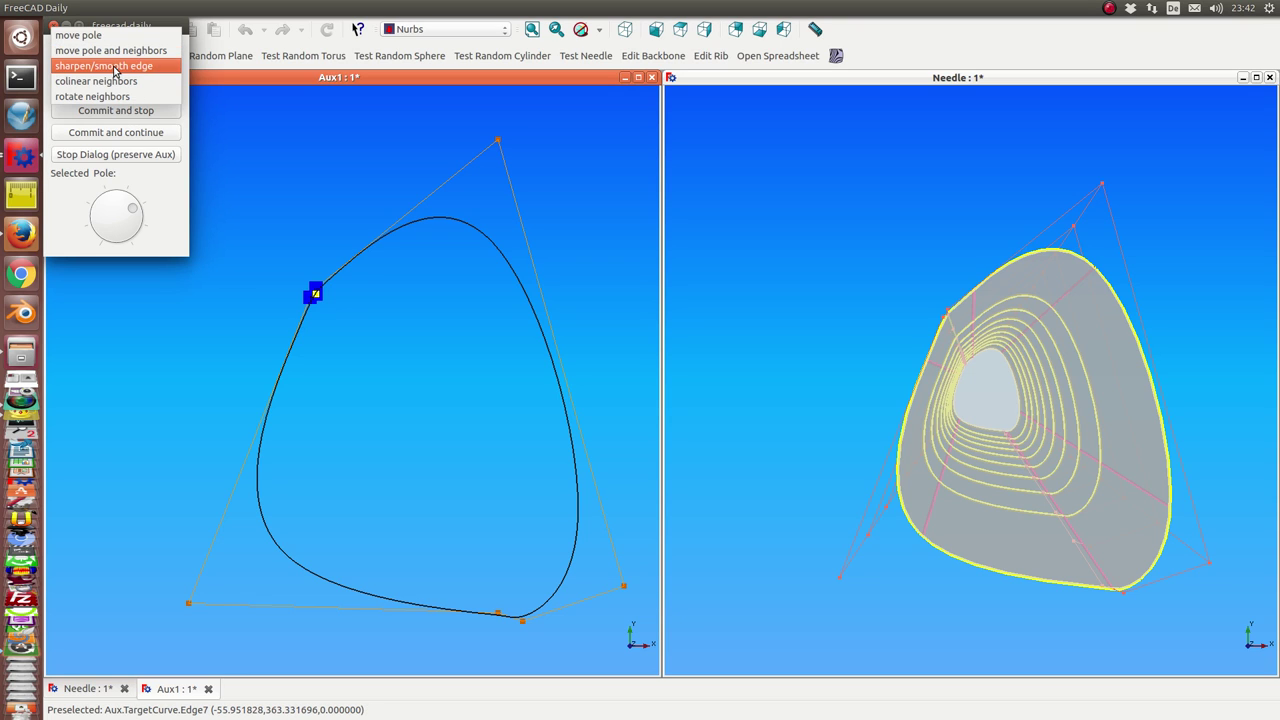
Step: In sharpen/smooth edge mode, turn the Sharpen Smooth Factor dial to crease the rib's upper-left corner
left_click(115, 66)
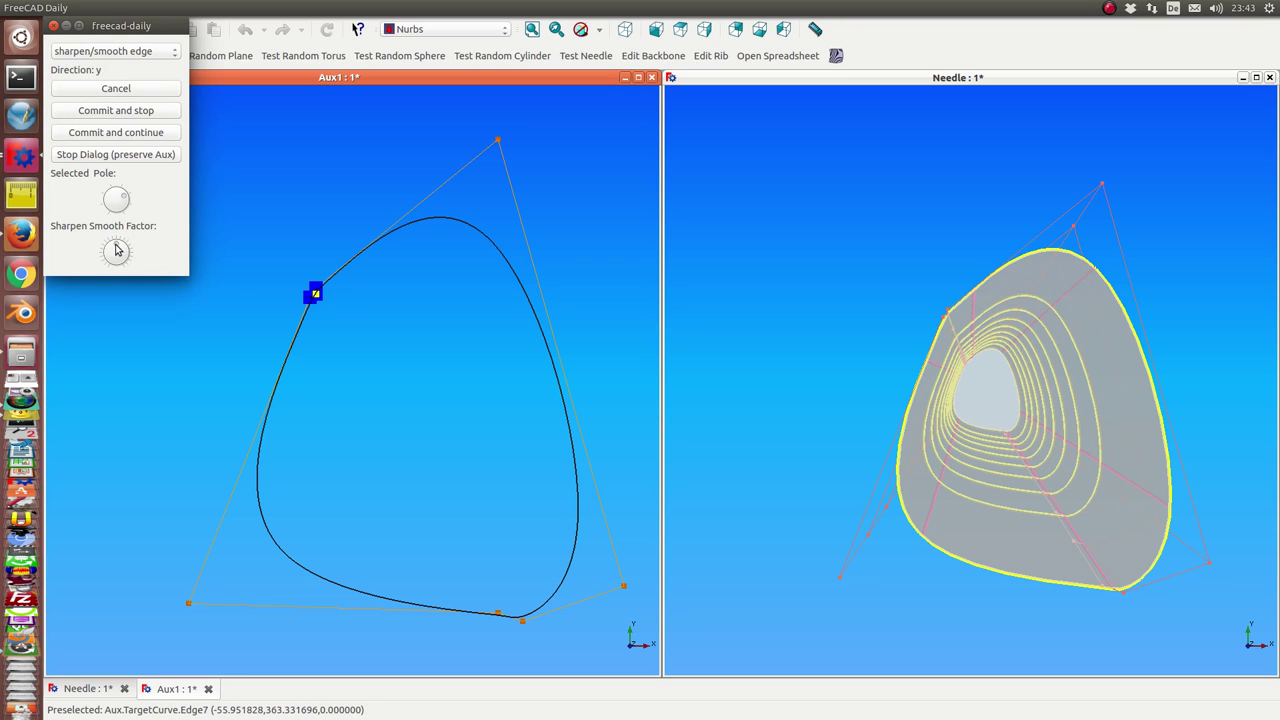
left_click_drag(117, 248, 107, 266)
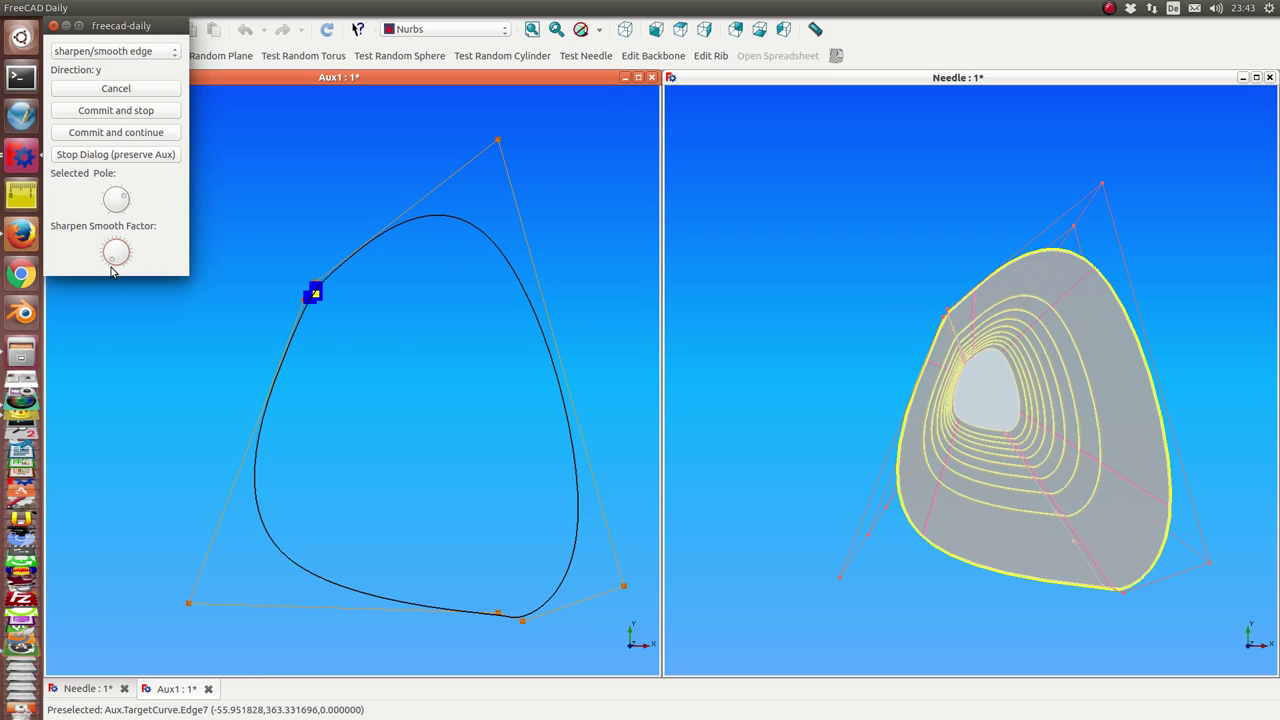
left_click_drag(112, 272, 107, 271)
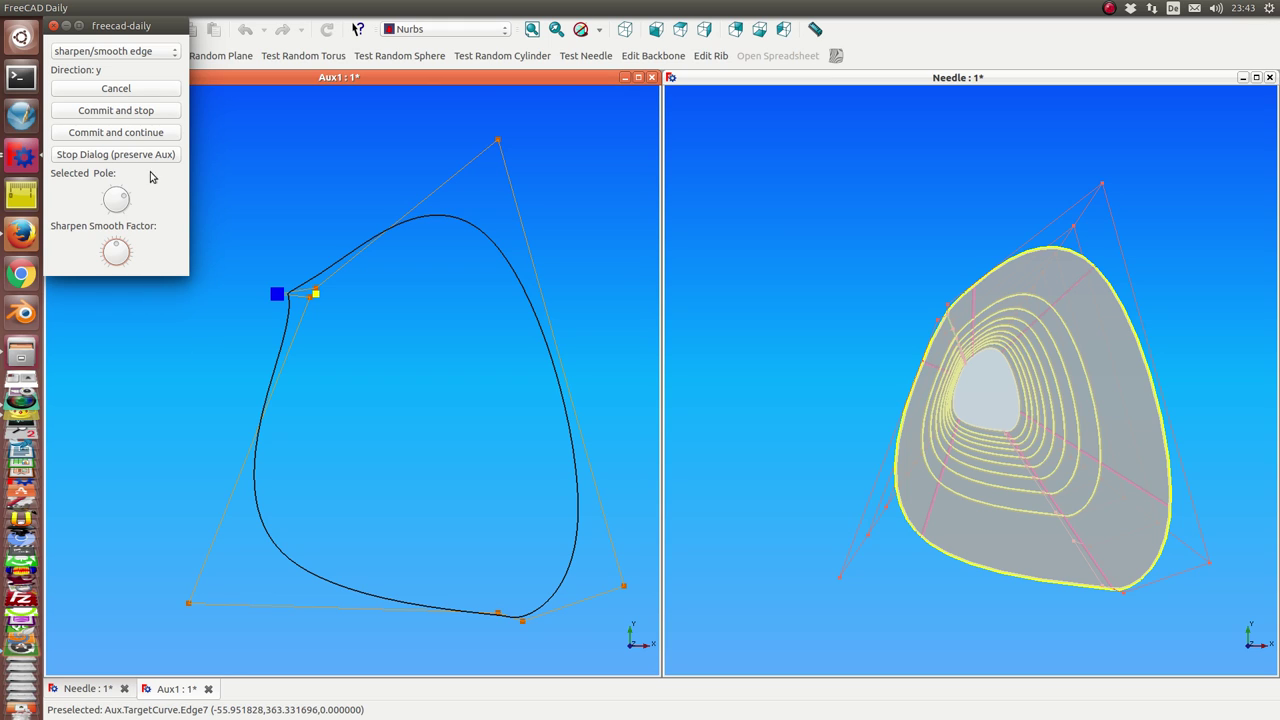
left_click_drag(117, 249, 109, 272)
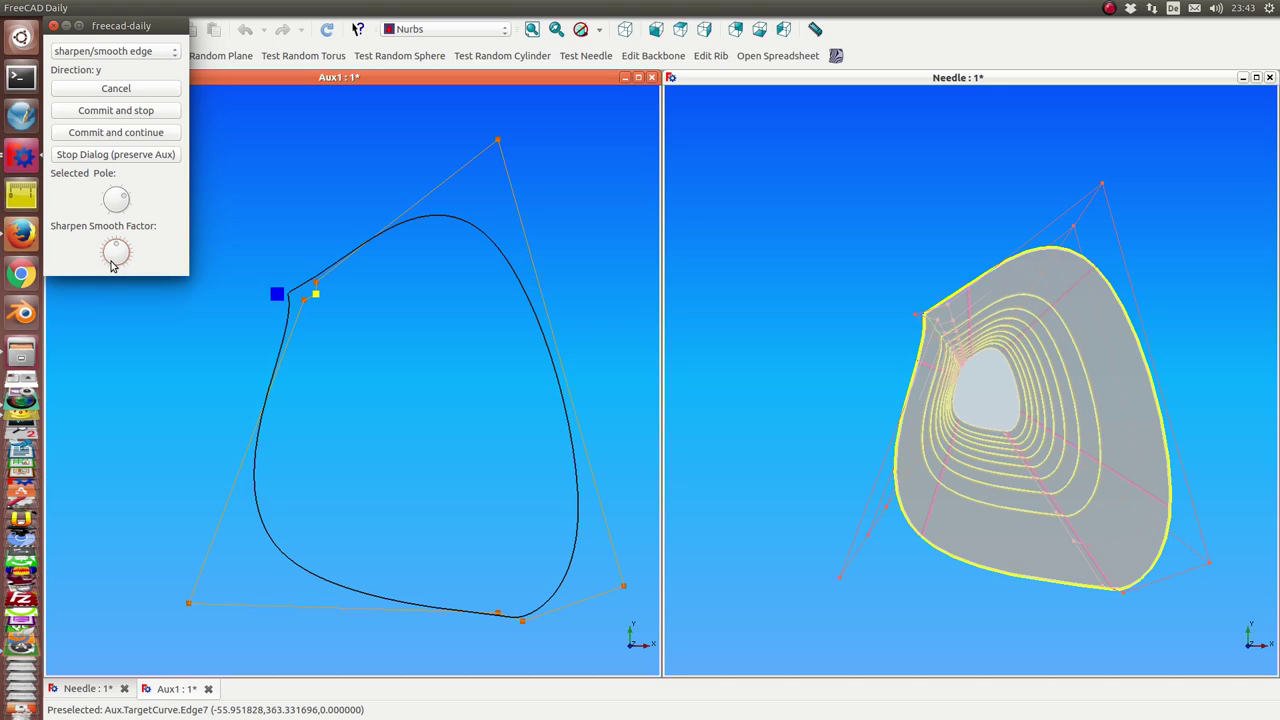
left_click_drag(112, 265, 114, 279)
Step: Rotate the poles beside the sharp corner in 'rotate neighbors' mode, then Commit and stop the rib edit
left_click(145, 53)
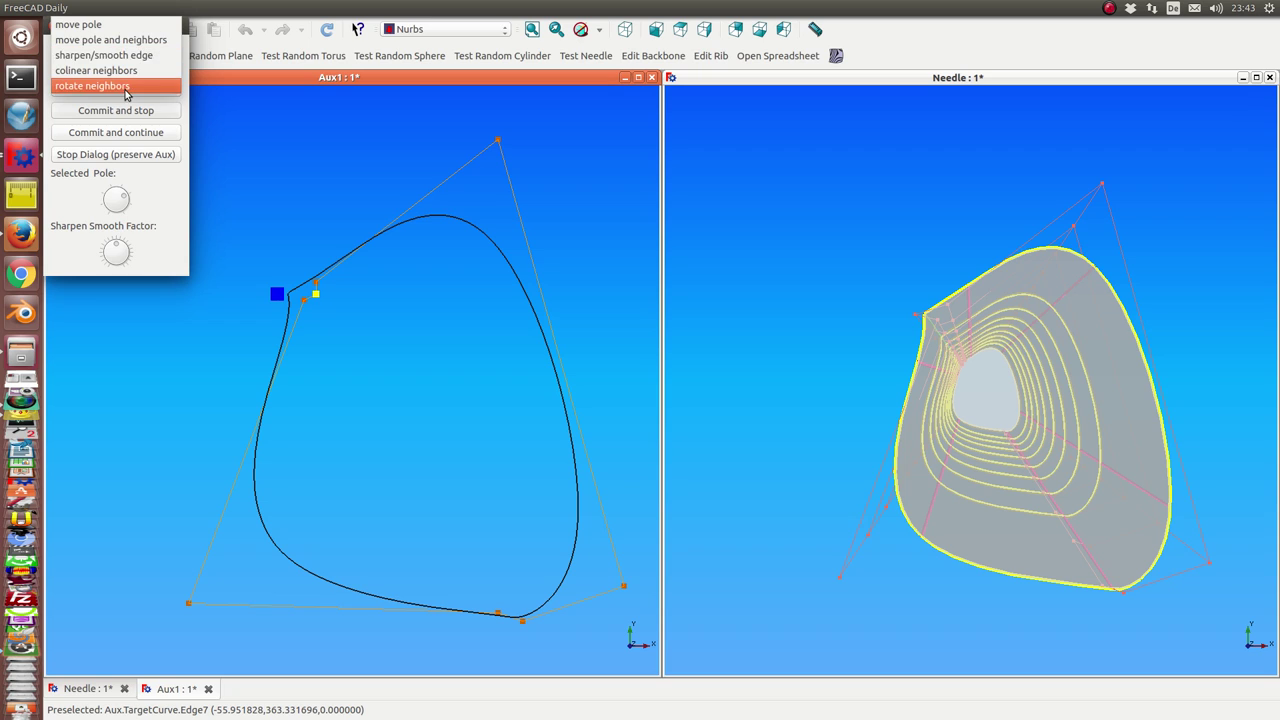
left_click(126, 88)
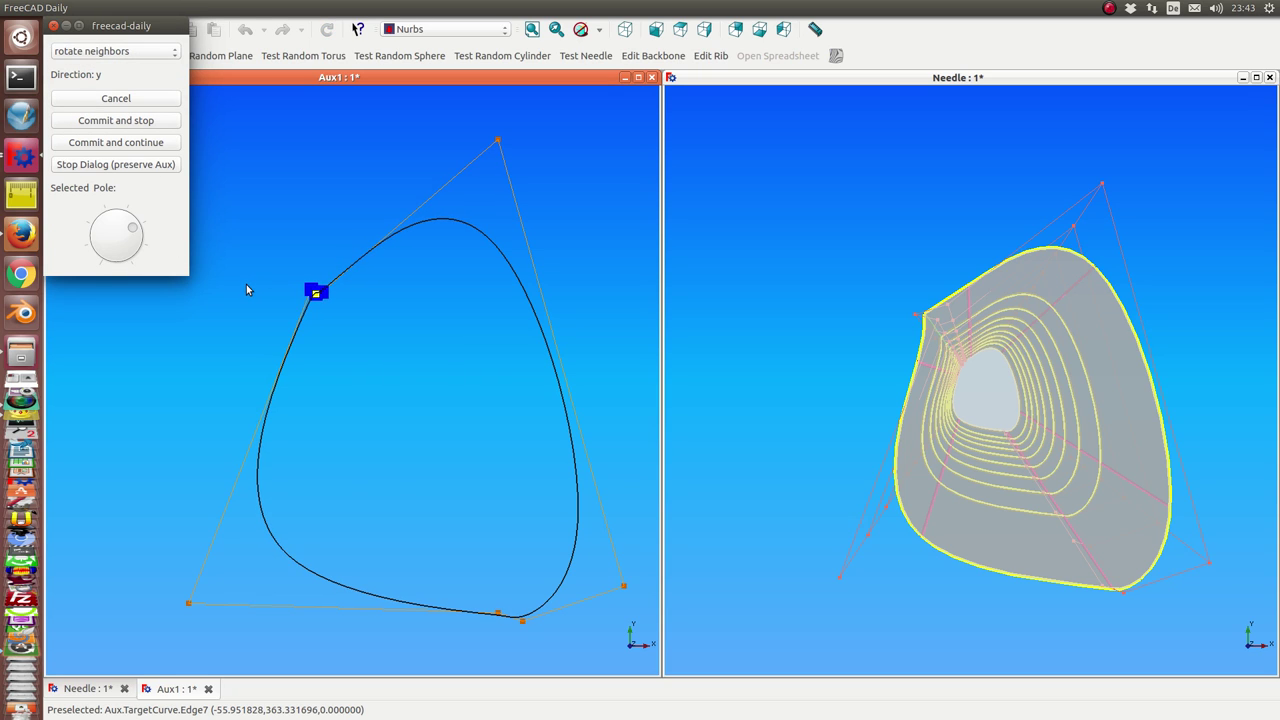
scroll(248, 290, "up", 2)
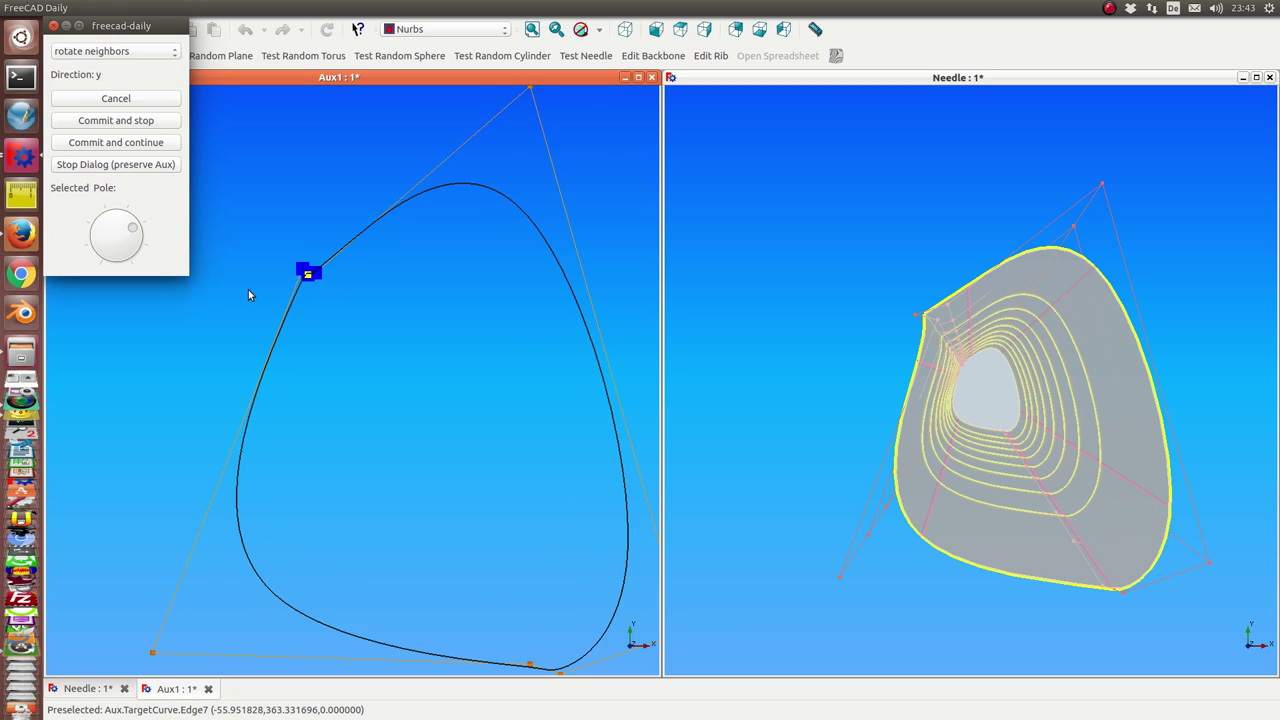
scroll(248, 289, "up", 2)
scroll(248, 289, "up", 2)
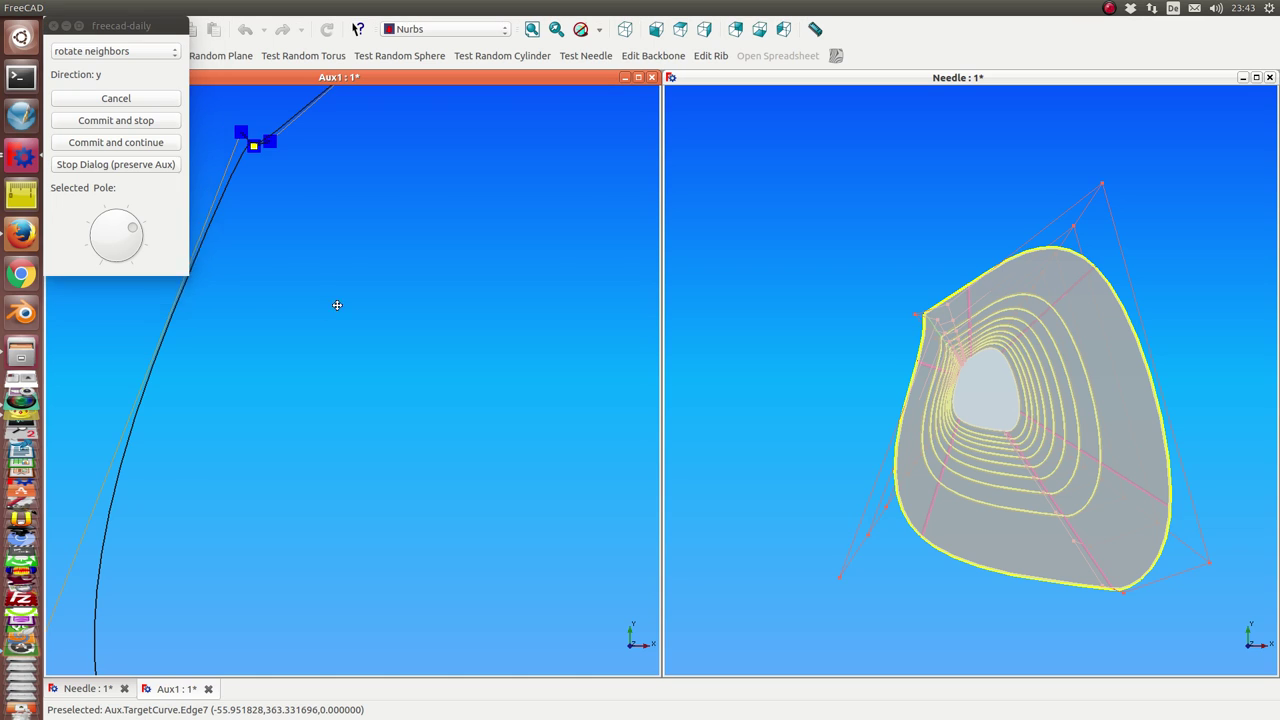
middle_click_drag(337, 303, 480, 567)
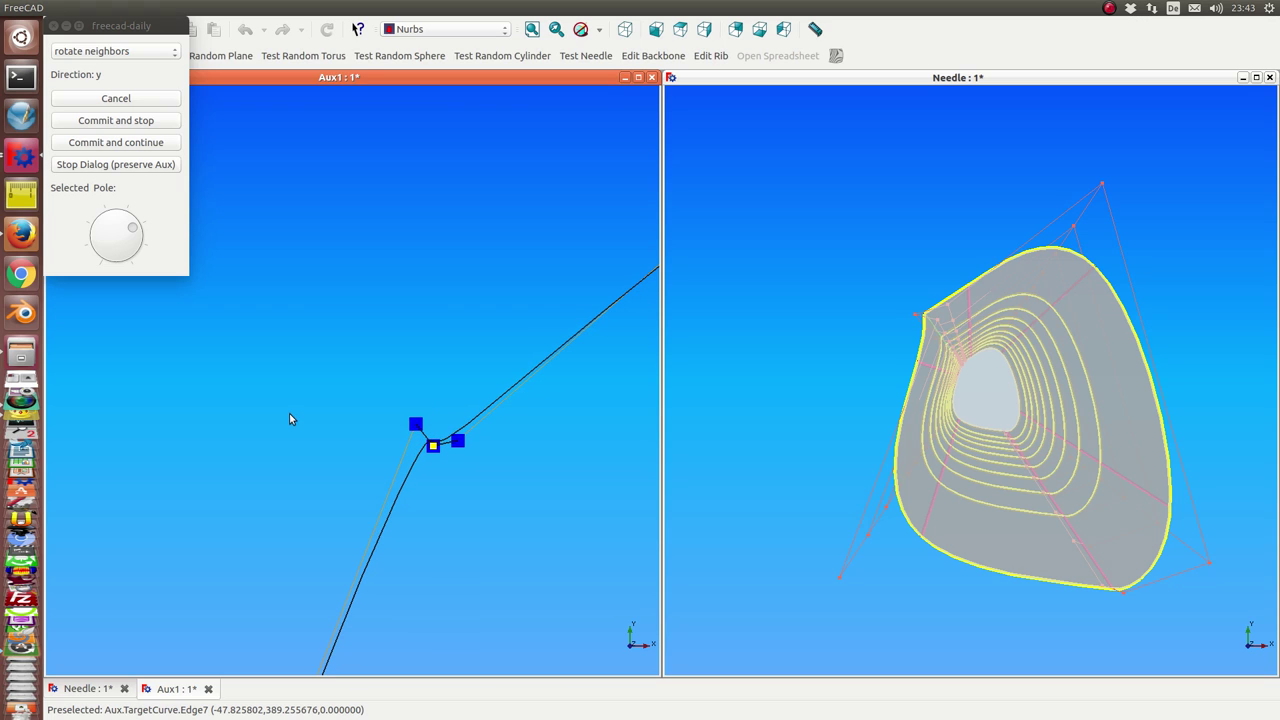
left_click(135, 121)
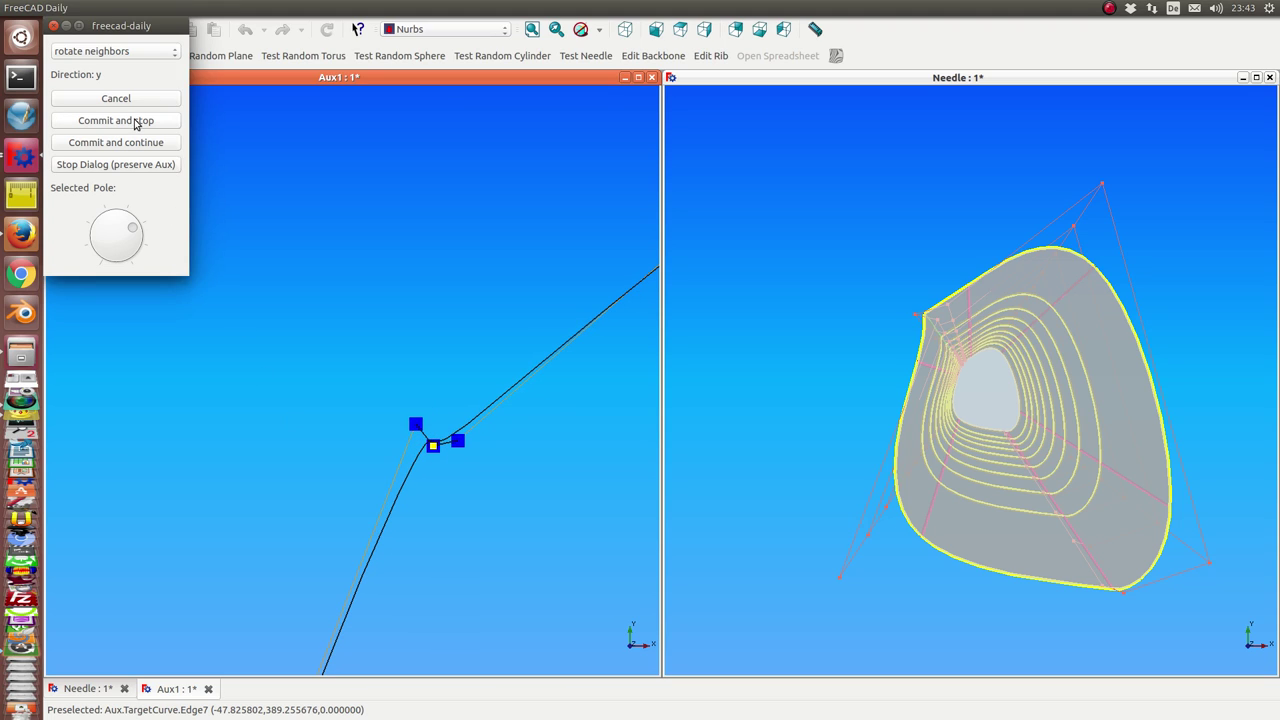
left_click(116, 142)
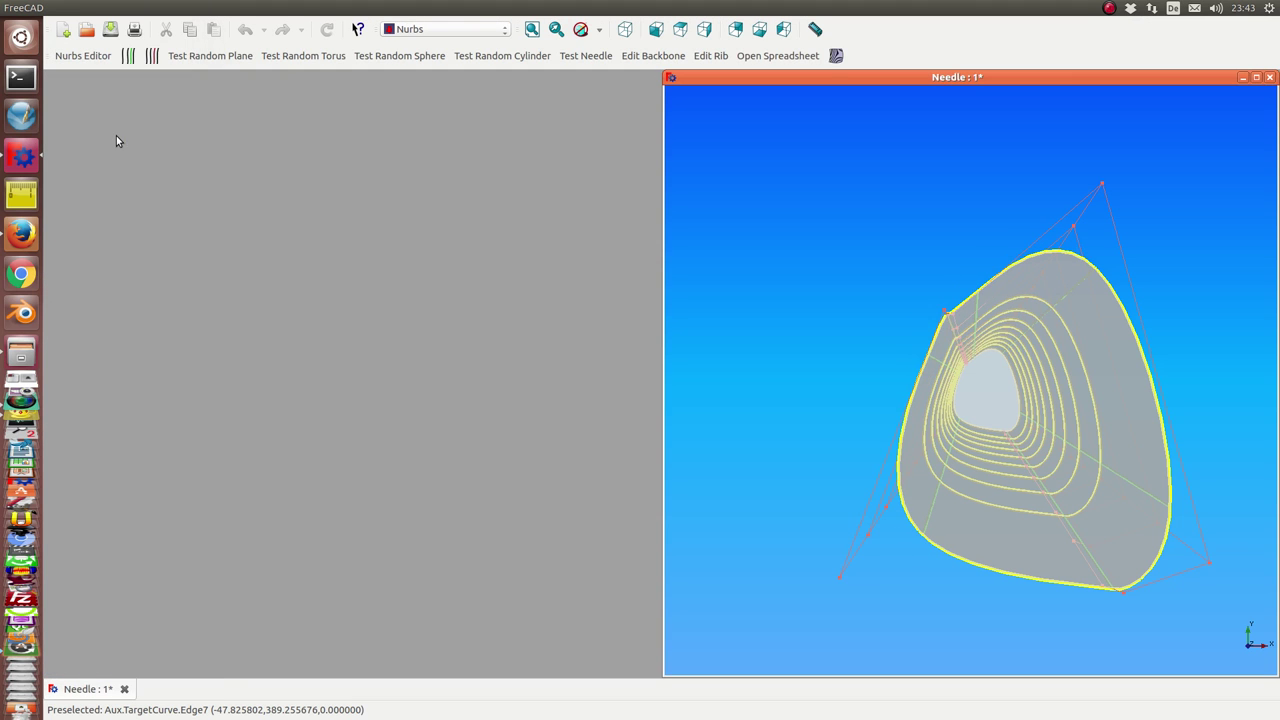
Step: Show the needle in front view and open its backbone for pole editing in Aux1
left_click(642, 55)
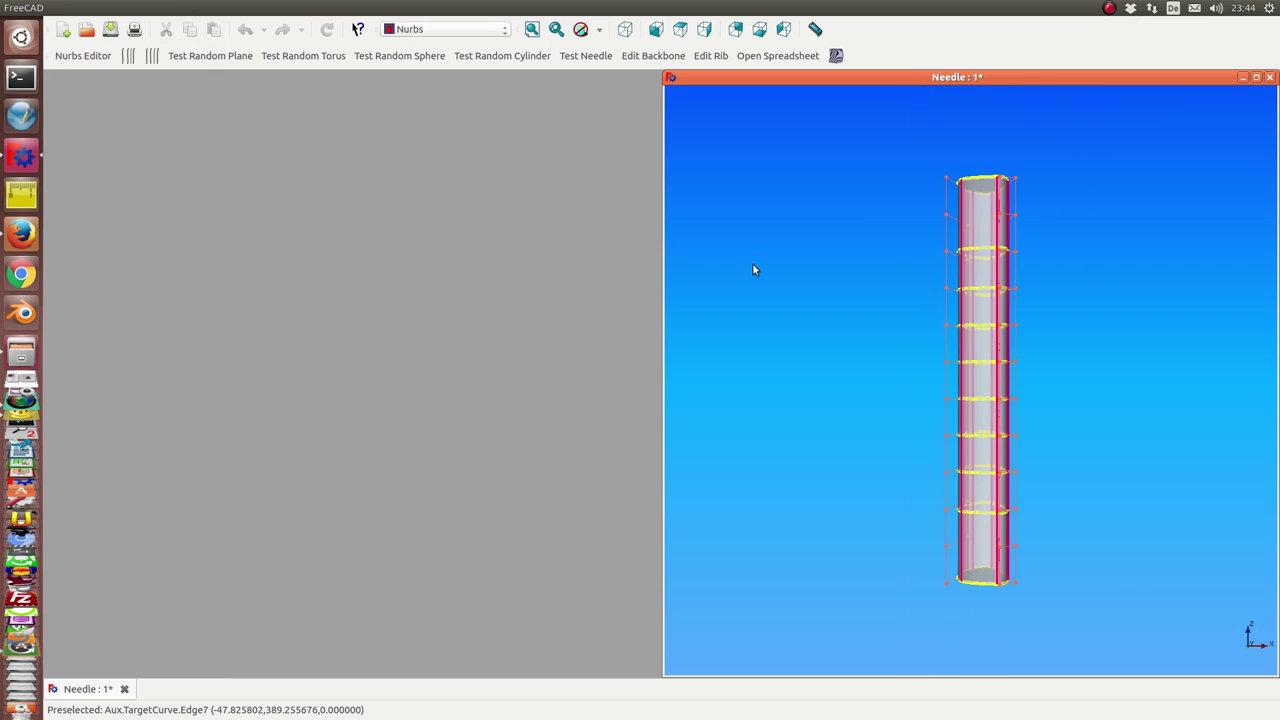
left_click(645, 56)
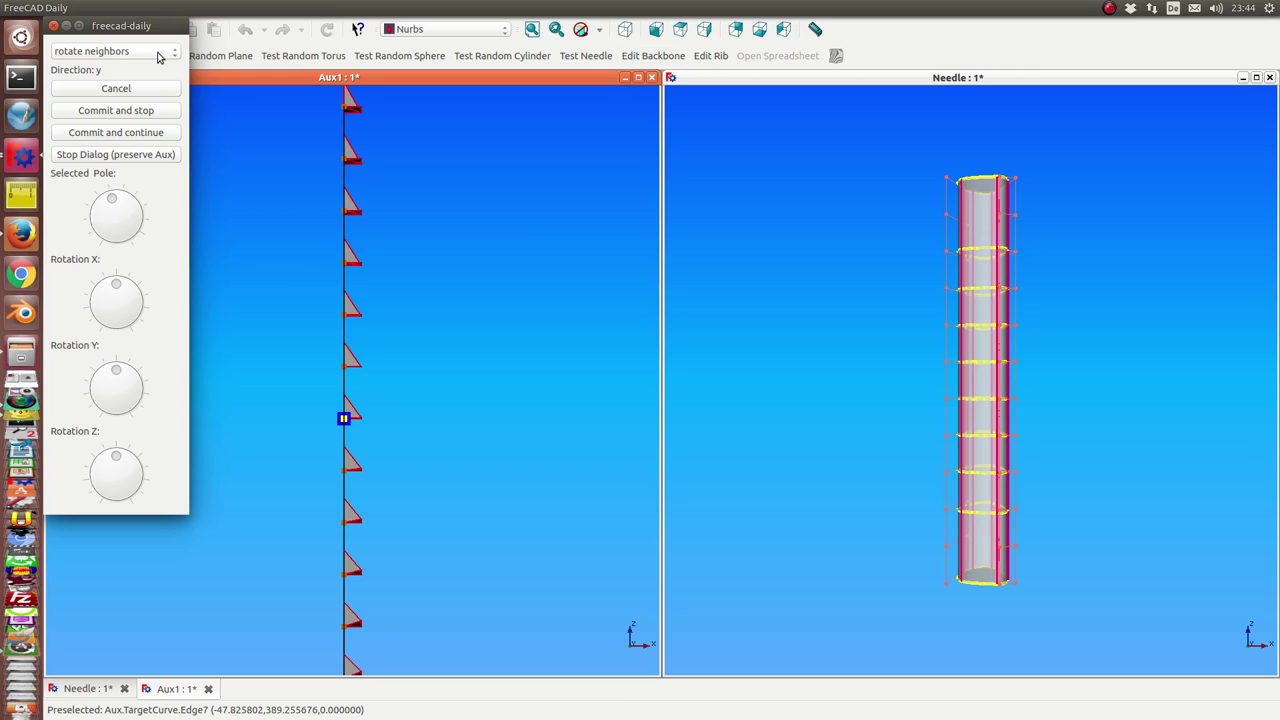
Step: Push the middle backbone pole and its neighbours along x with 'move pole and neighbors', then commit
left_click(157, 55)
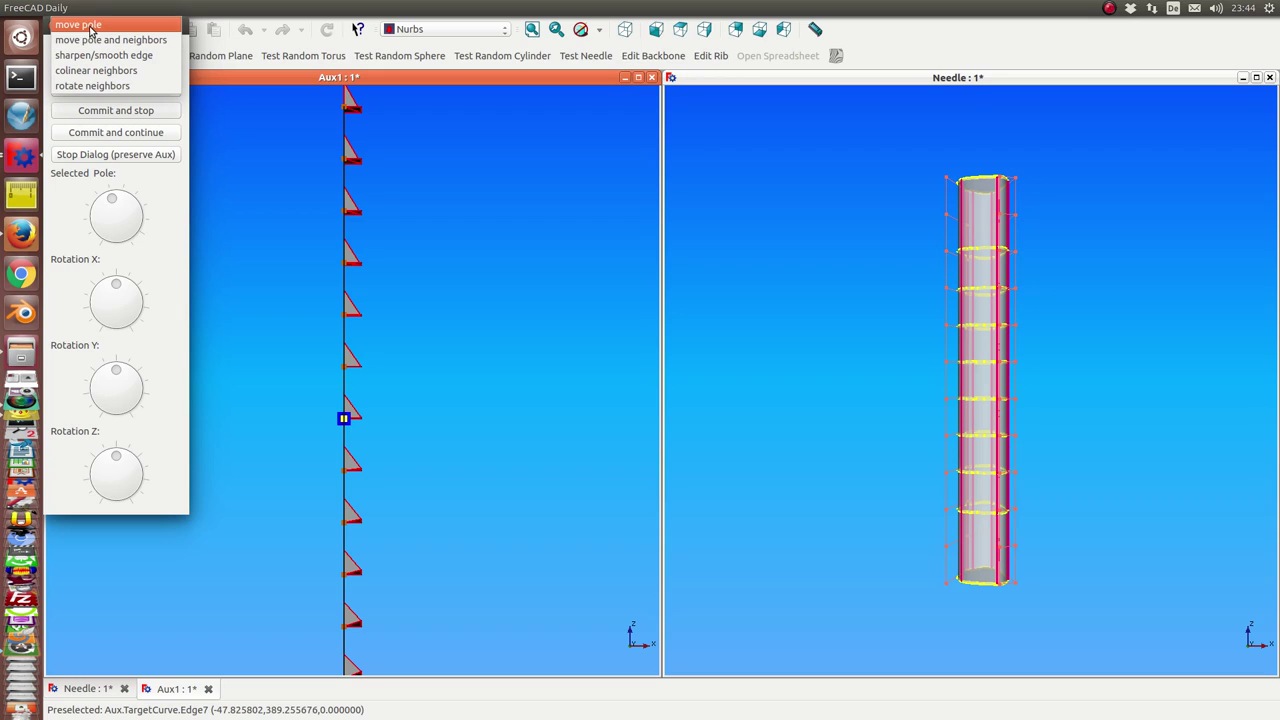
left_click(95, 40)
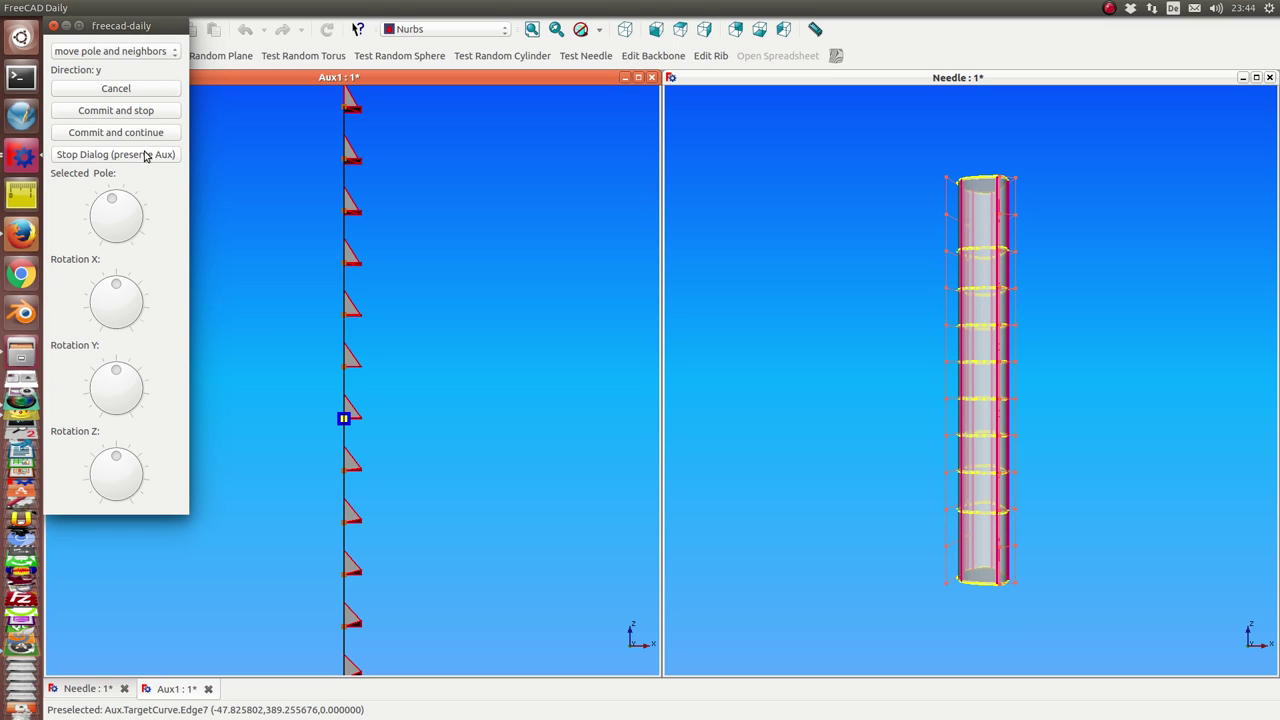
key("x")
scroll(225, 218, "up", 2)
scroll(225, 218, "up", 2)
scroll(225, 218, "up", 2)
scroll(225, 221, "up", 2)
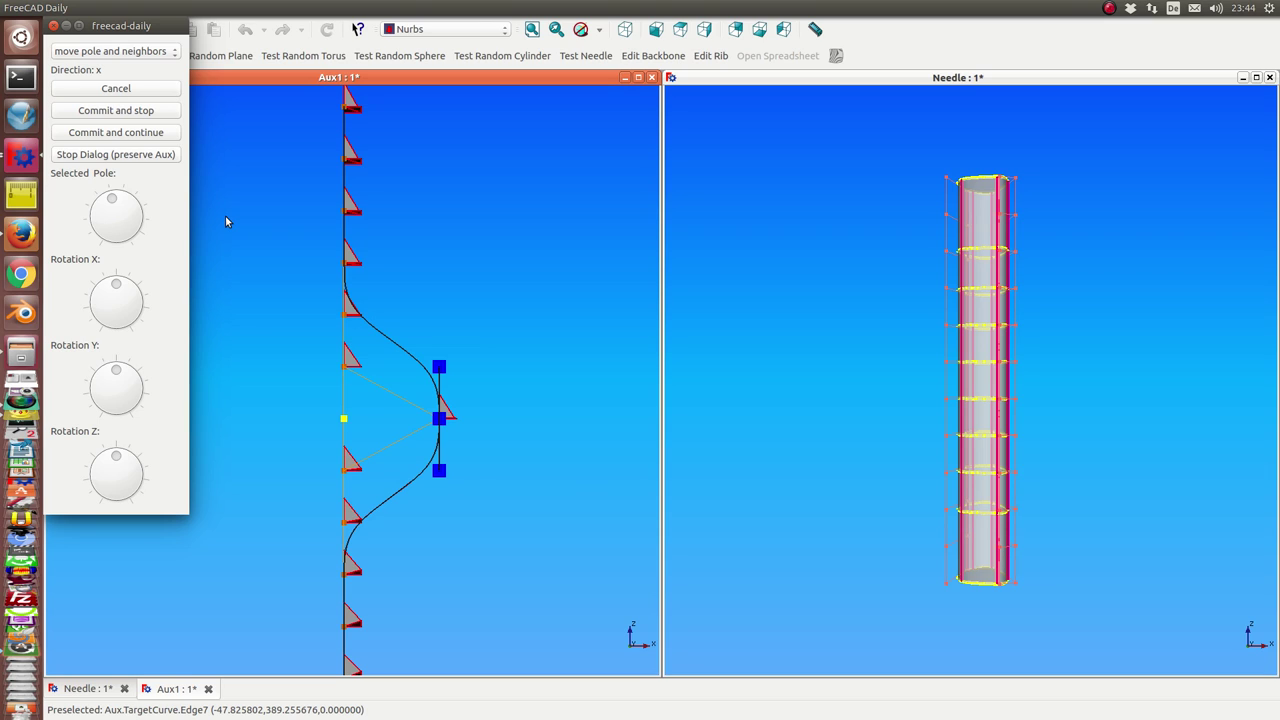
key("Return")
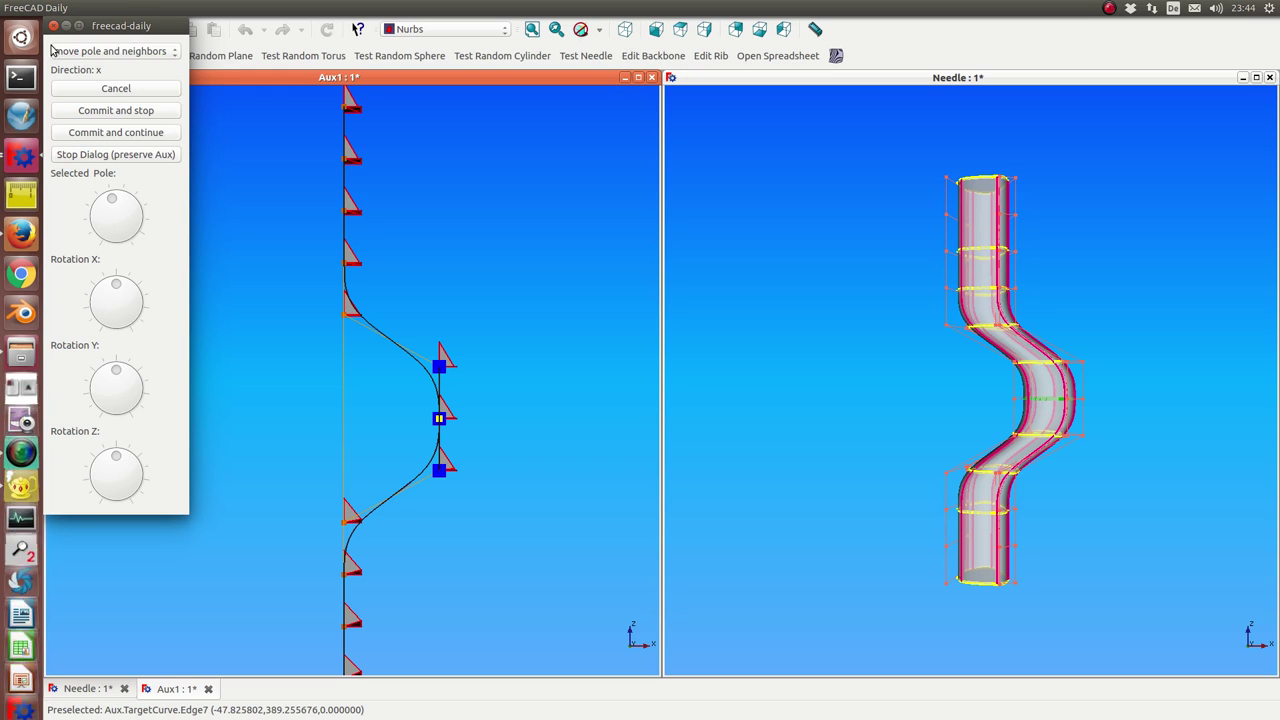
Step: Switch the mode to 'rotate neighbors' and Commit and stop to close the backbone editor
left_click(128, 51)
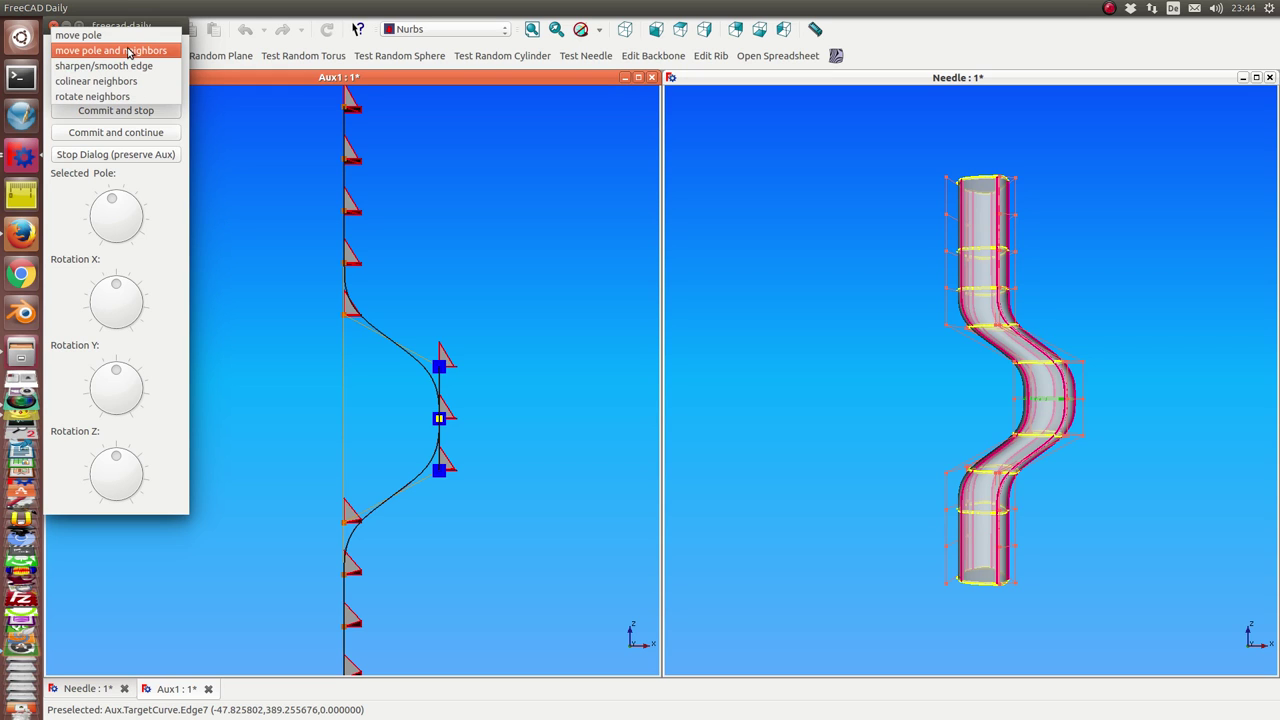
left_click(108, 97)
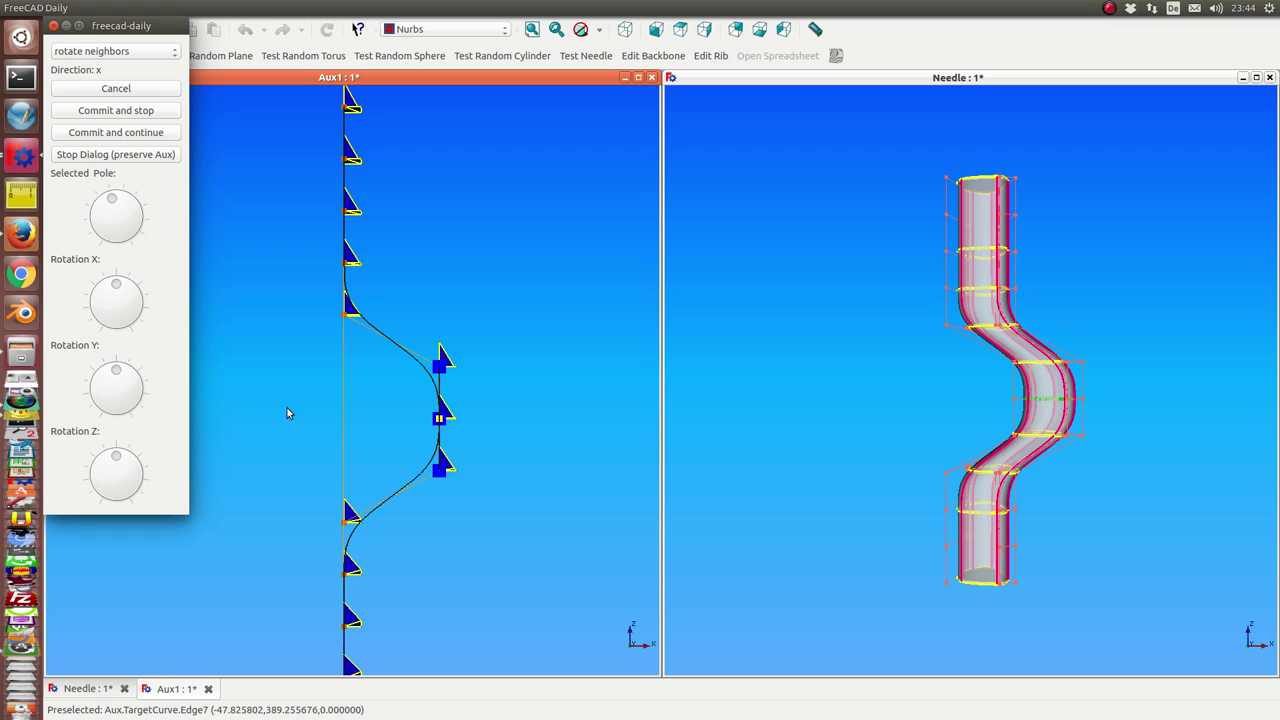
left_click(119, 88)
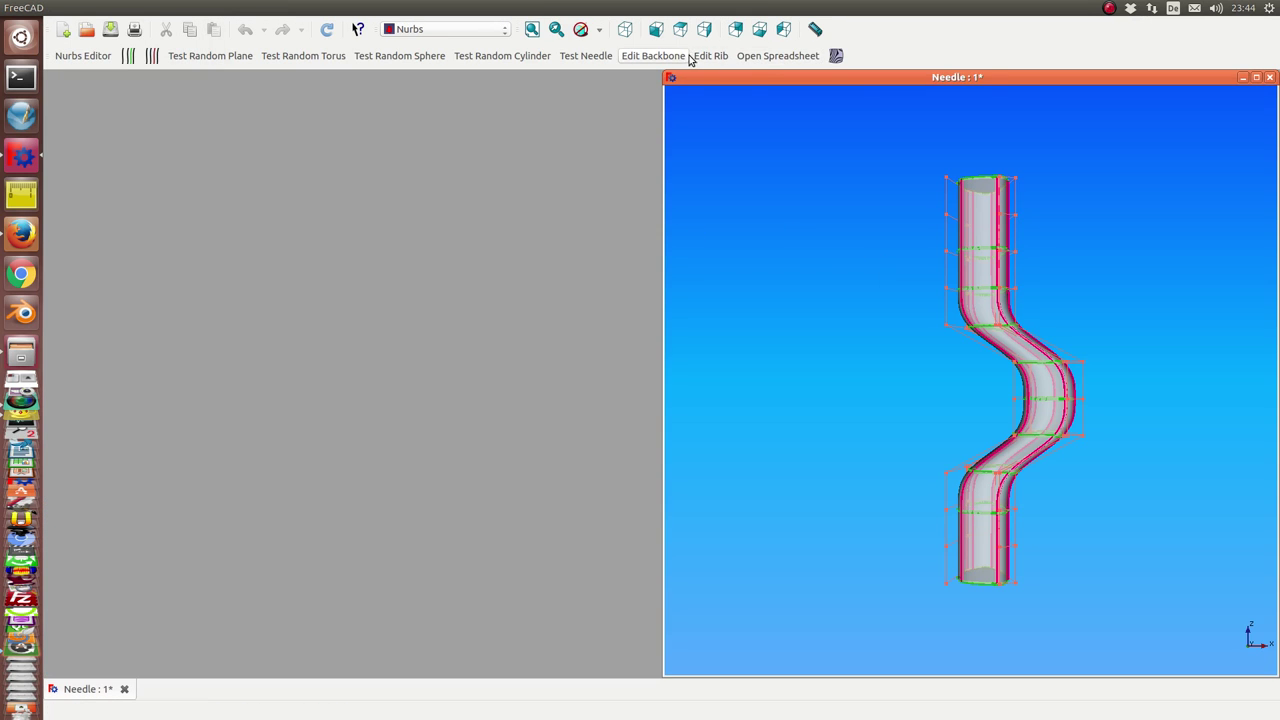
Step: Reopen the backbone and sharpen its middle pole with the Sharpen Smooth Factor dial
left_click(654, 57)
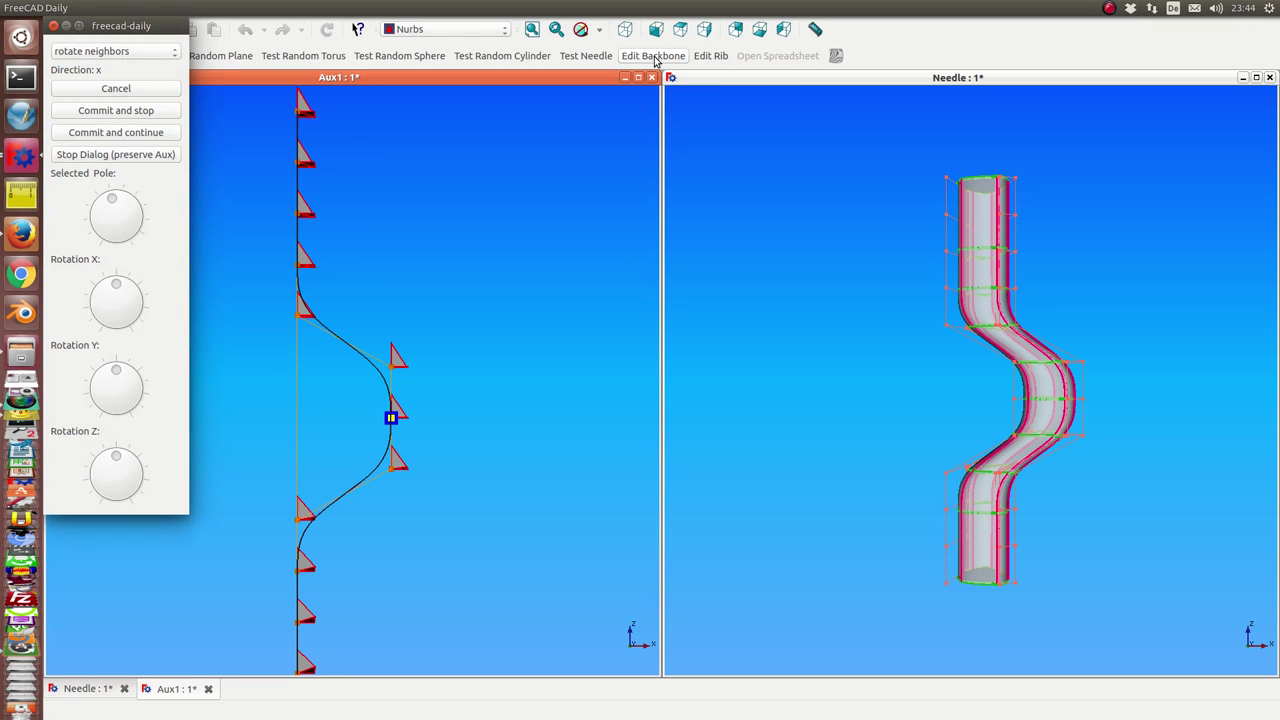
left_click(104, 55)
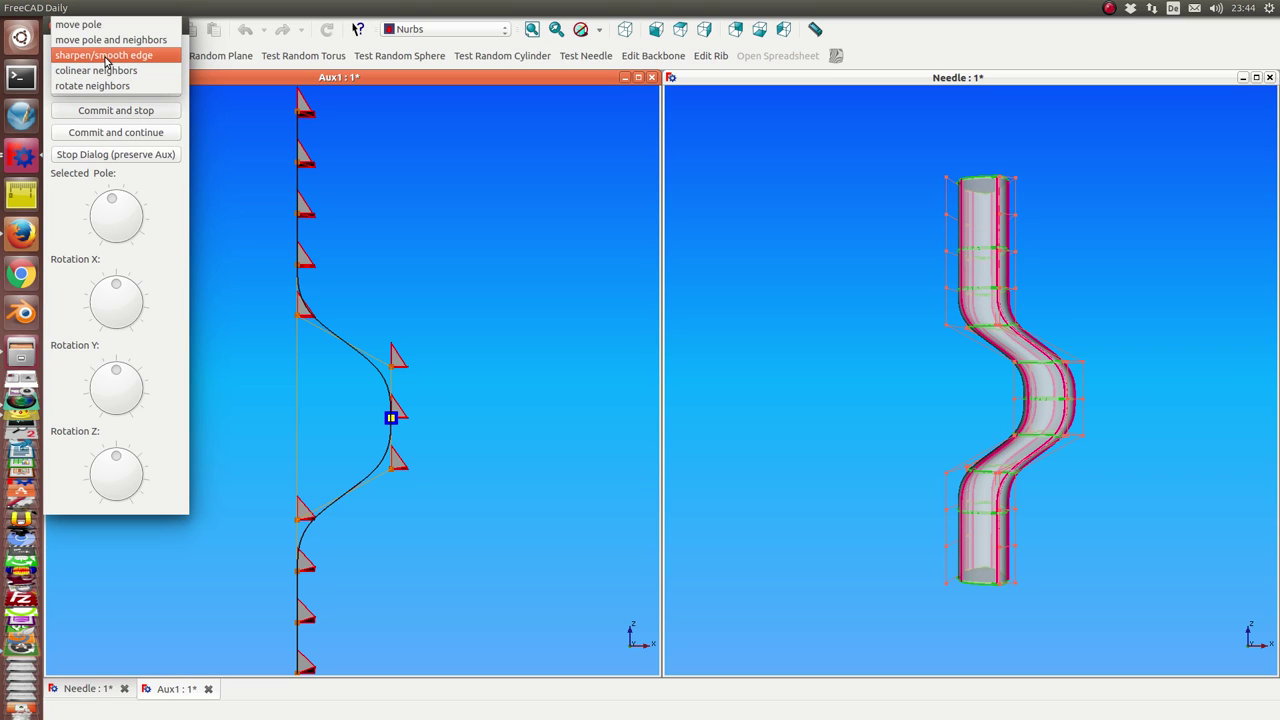
left_click(105, 56)
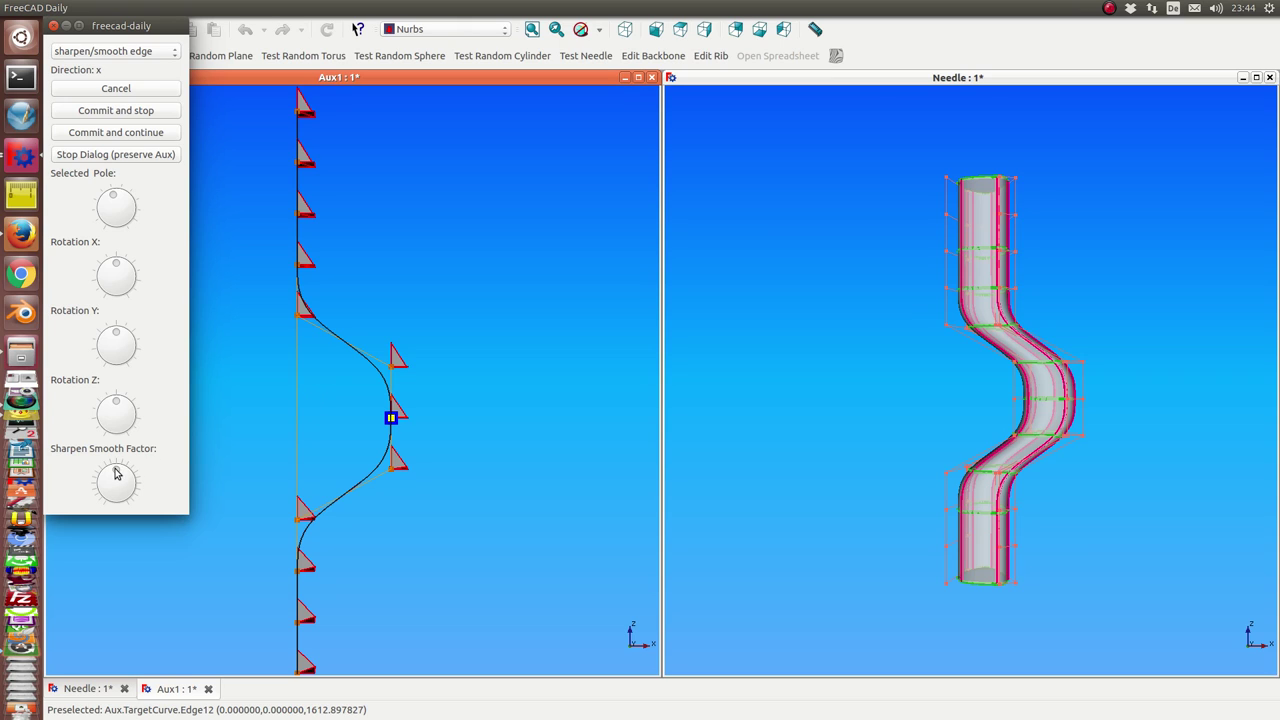
left_click_drag(116, 478, 126, 488)
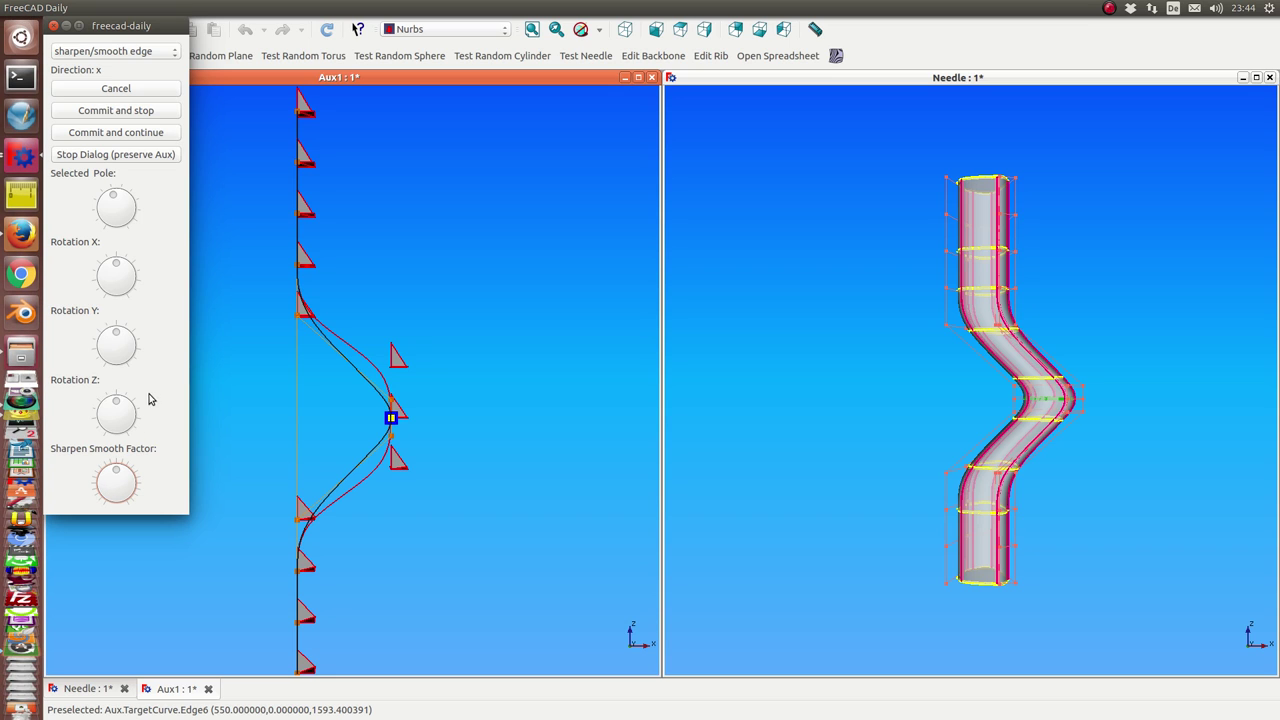
left_click(111, 55)
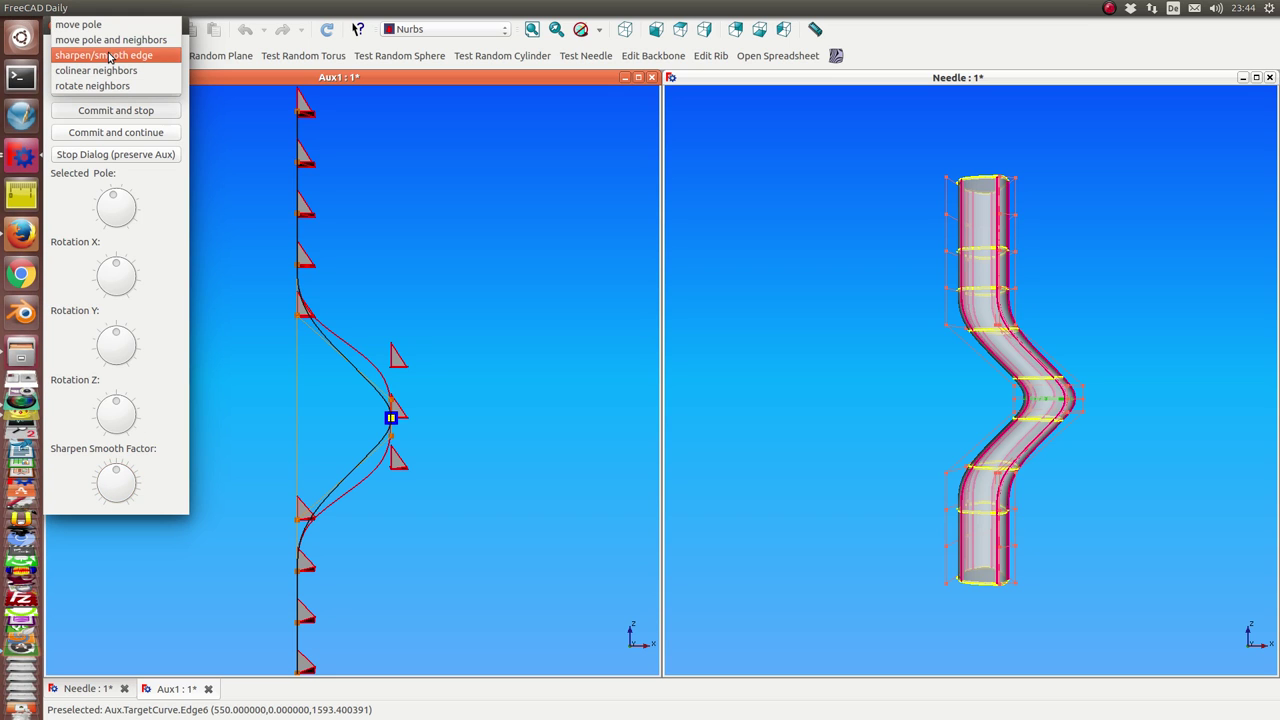
left_click(101, 42)
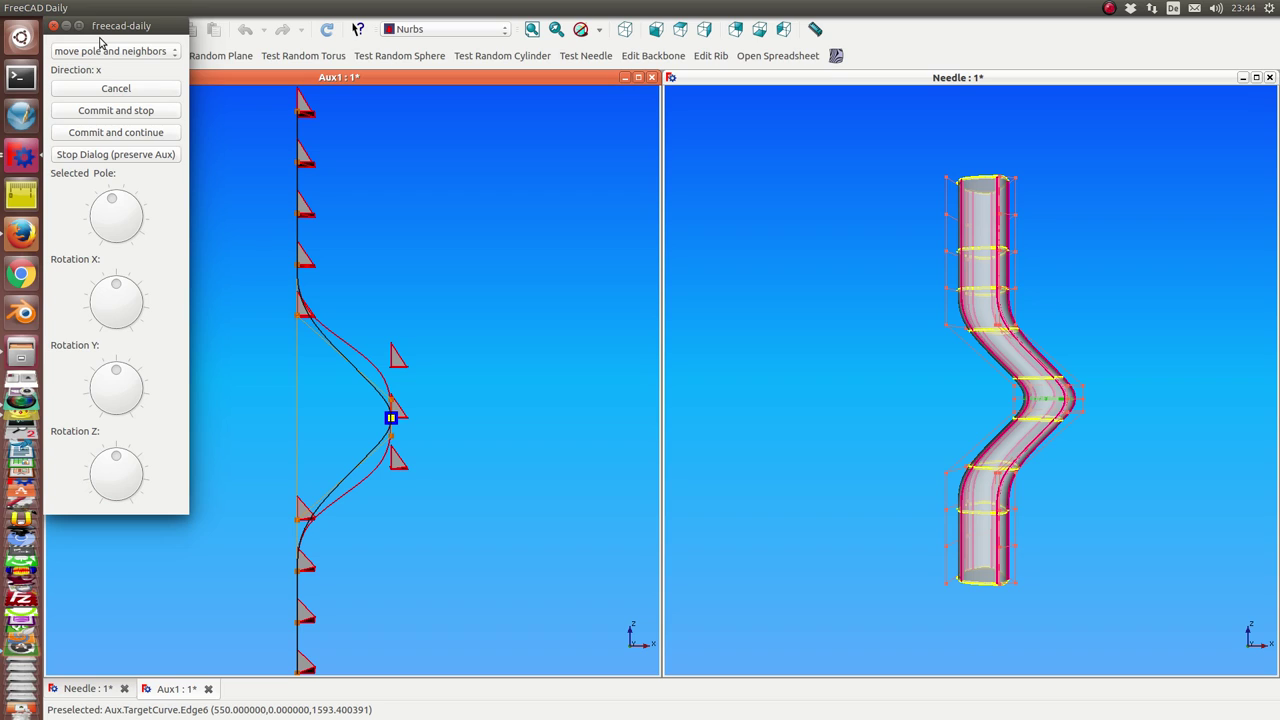
Step: Sharpen the upper backbone pole's bend and commit the backbone edit
left_click(298, 218)
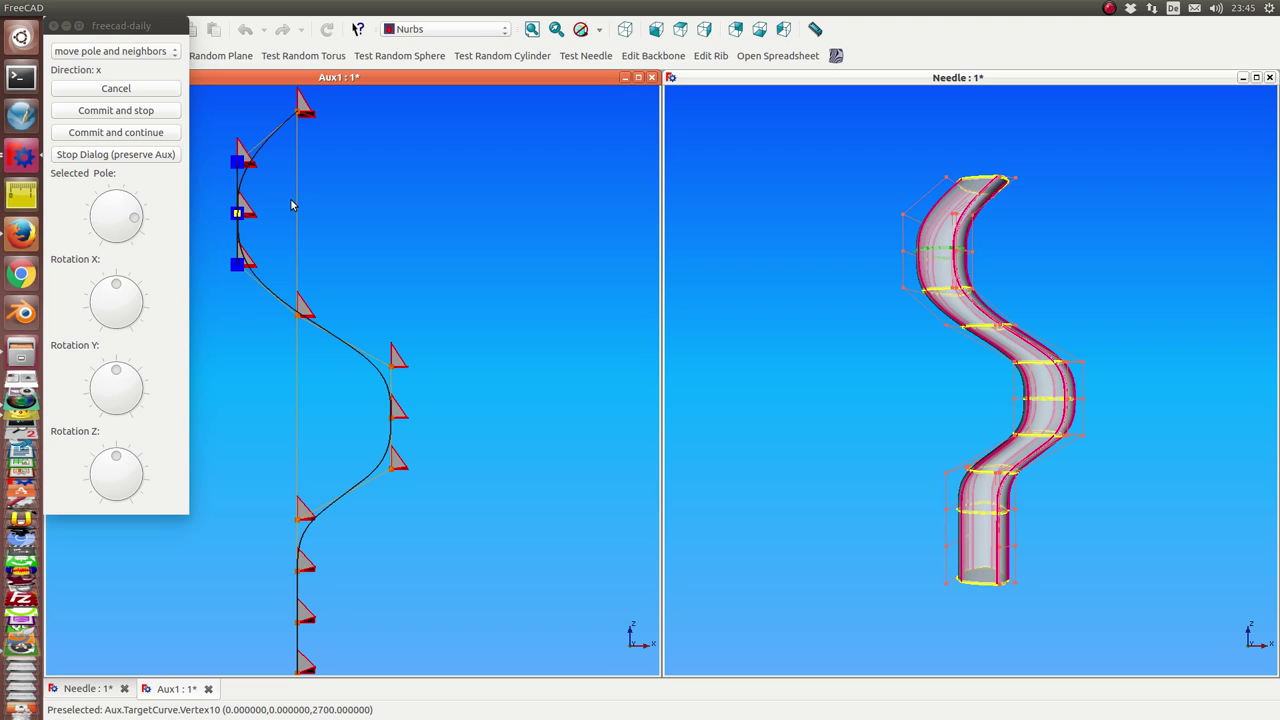
left_click(95, 50)
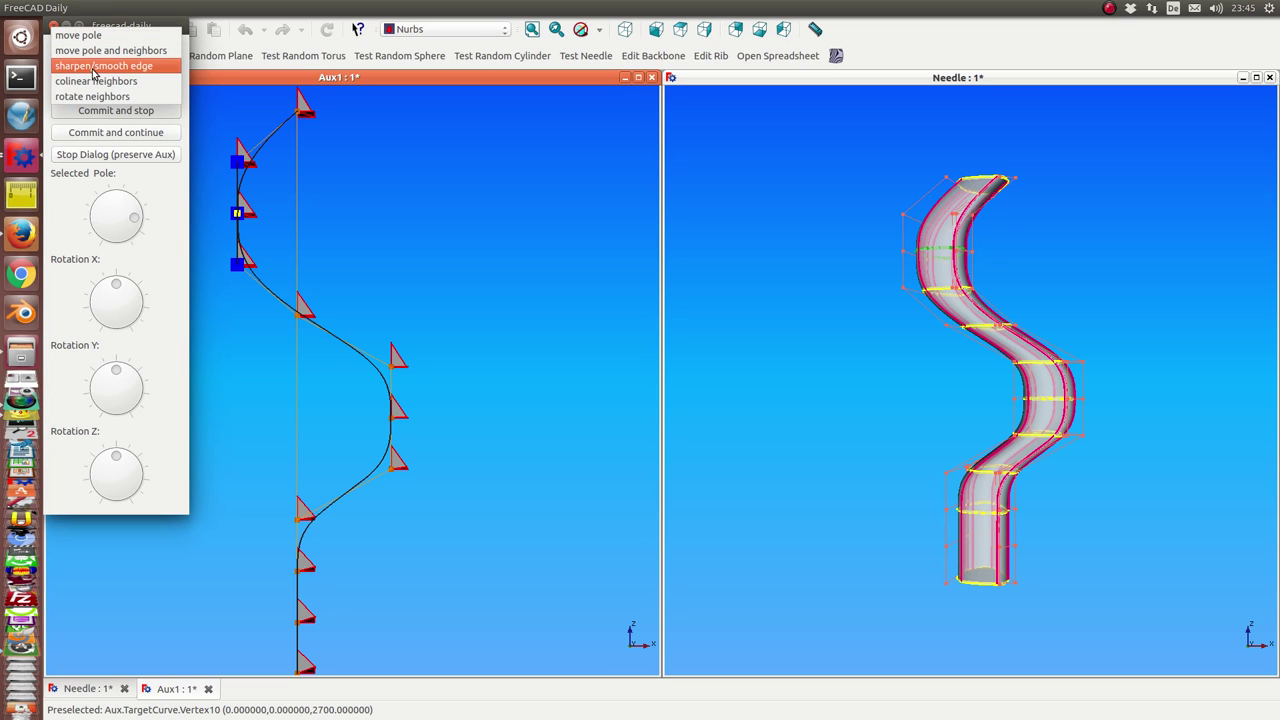
left_click(89, 67)
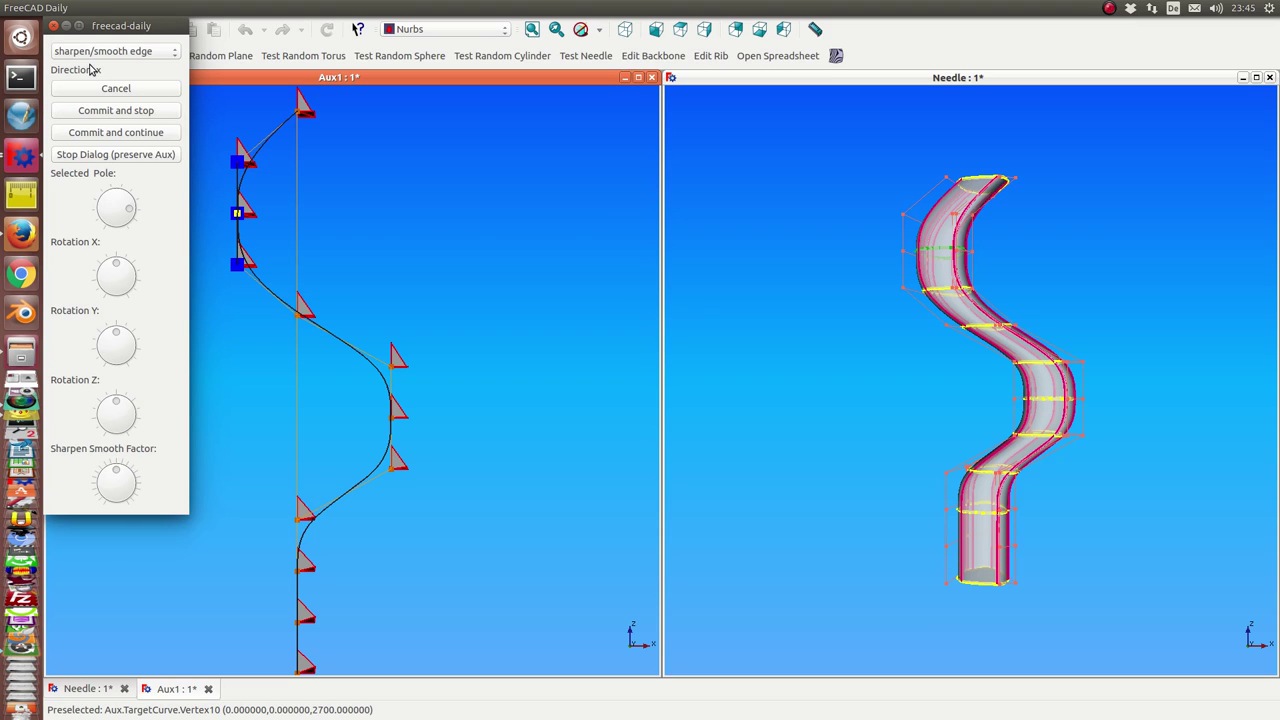
left_click(105, 482)
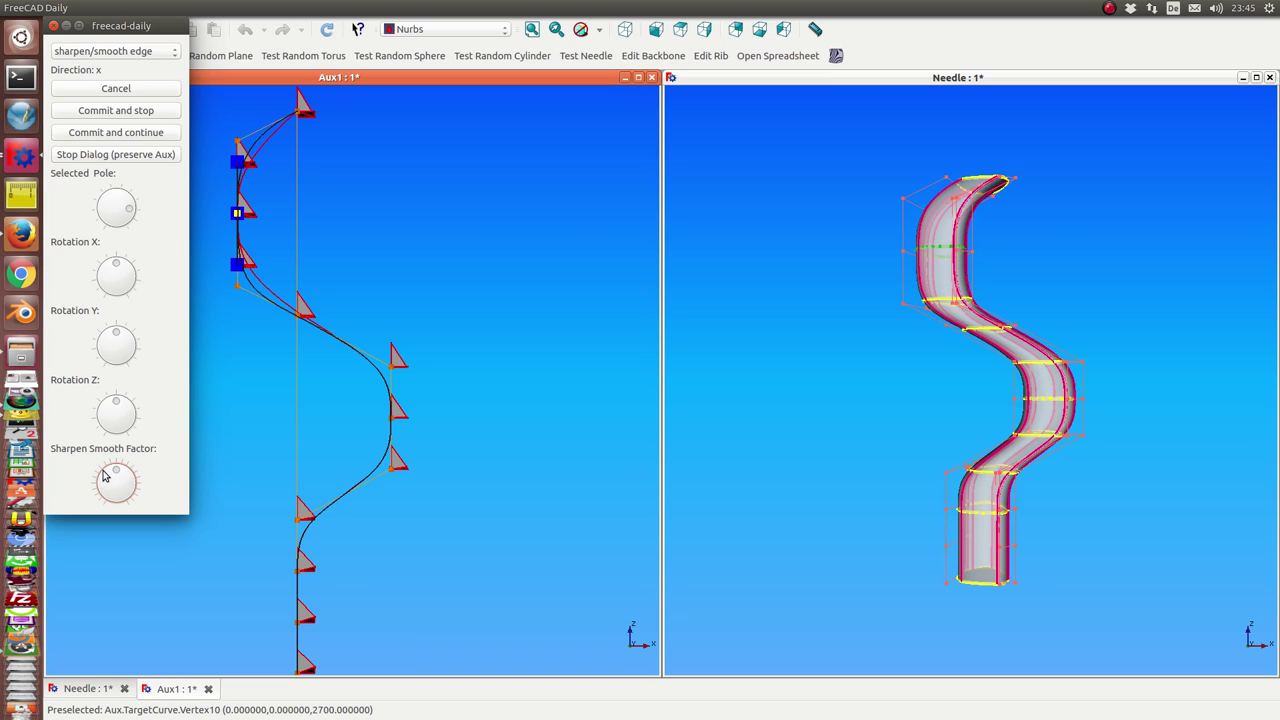
left_click(121, 114)
left_click(121, 111)
Step: Orbit and zoom around the S-curved needle, then maximize the Needle view
mouse_move(746, 300)
middle_mouse_down()
mouse_move(837, 429)
mouse_move(857, 503)
mouse_move(834, 535)
middle_mouse_up()
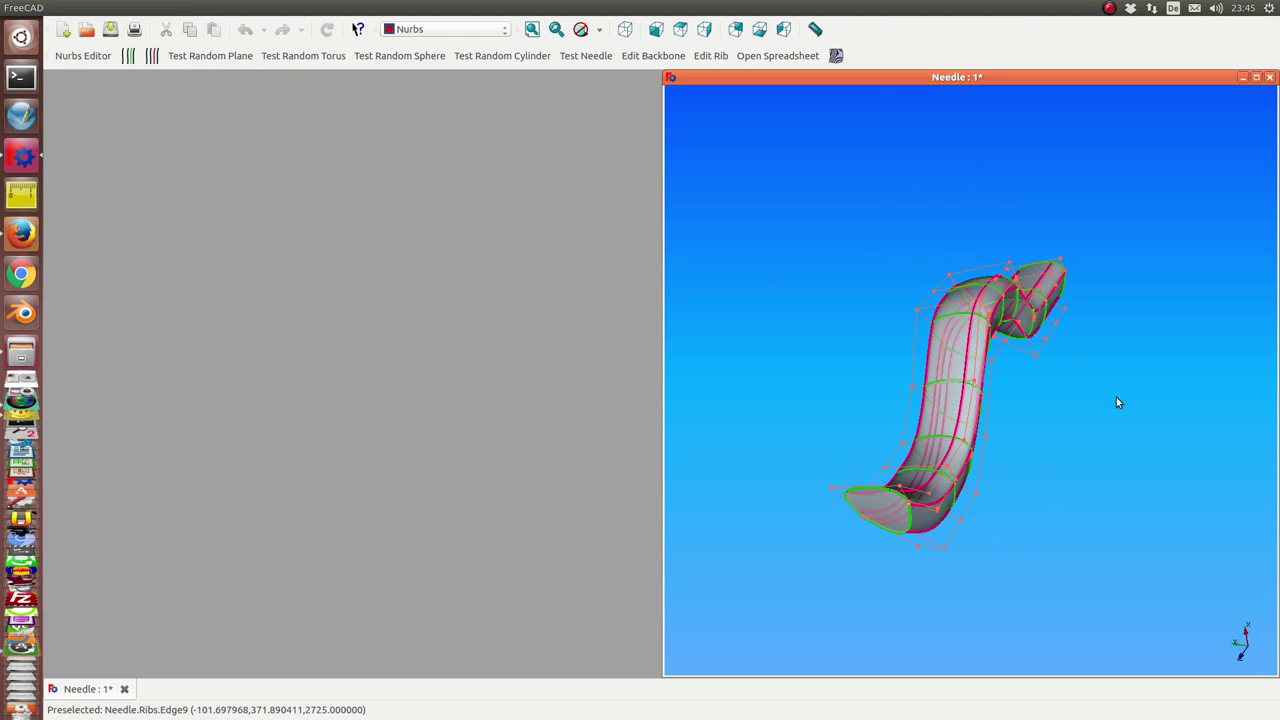
mouse_move(1116, 397)
middle_mouse_down()
mouse_move(994, 389)
mouse_move(1061, 448)
mouse_move(931, 197)
mouse_move(1014, 554)
mouse_move(873, 508)
mouse_move(794, 517)
mouse_move(834, 509)
middle_mouse_up()
scroll(834, 509, "up", 3)
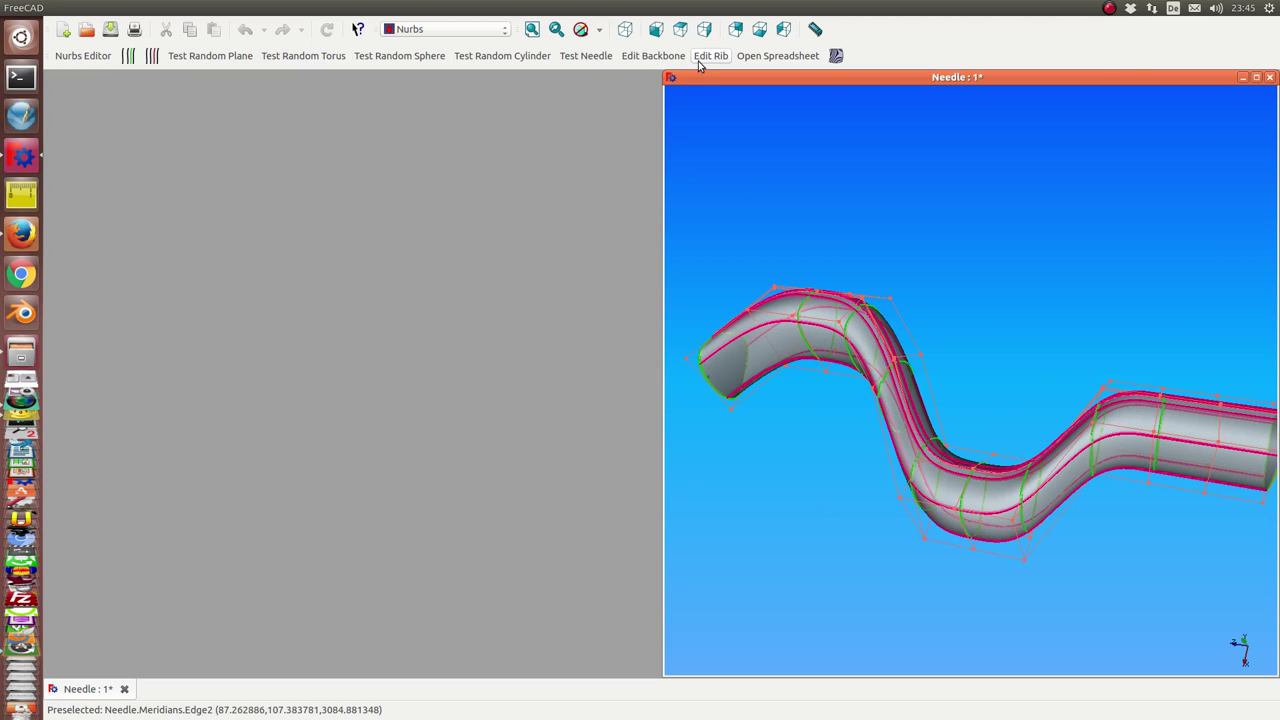
left_click(1256, 80)
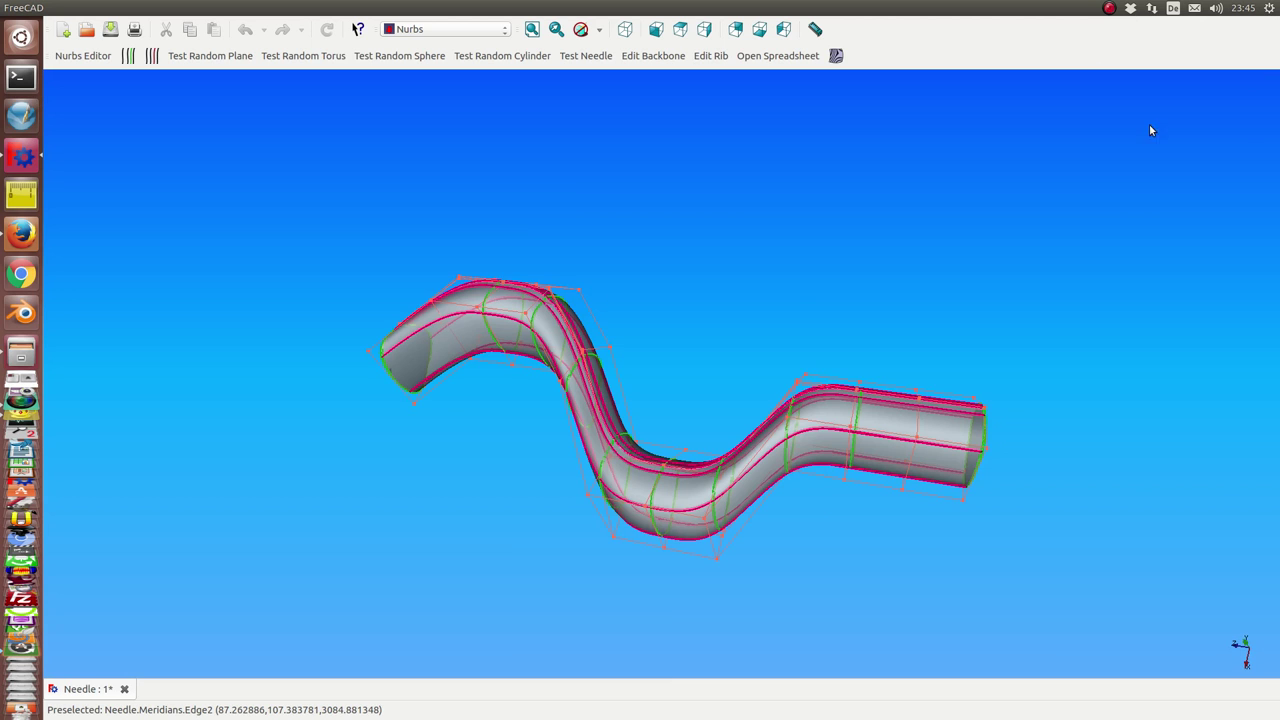